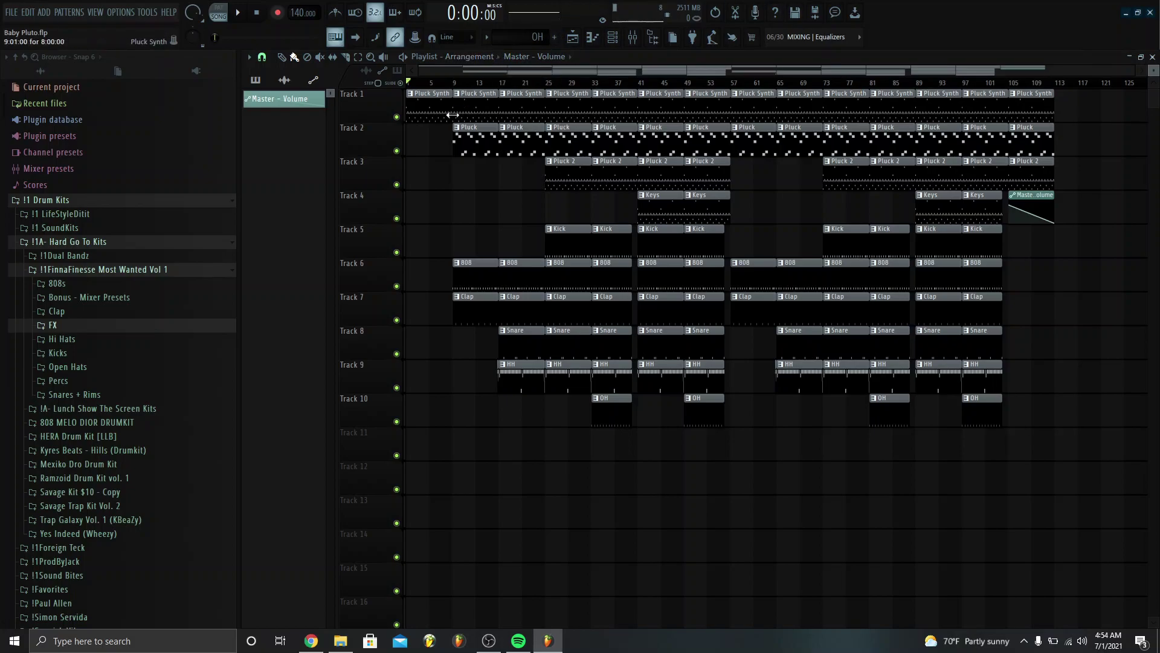
Open the Pluck Synth pattern in the piano roll and play it through from the start, stopping playback at the end
double_click(432, 112)
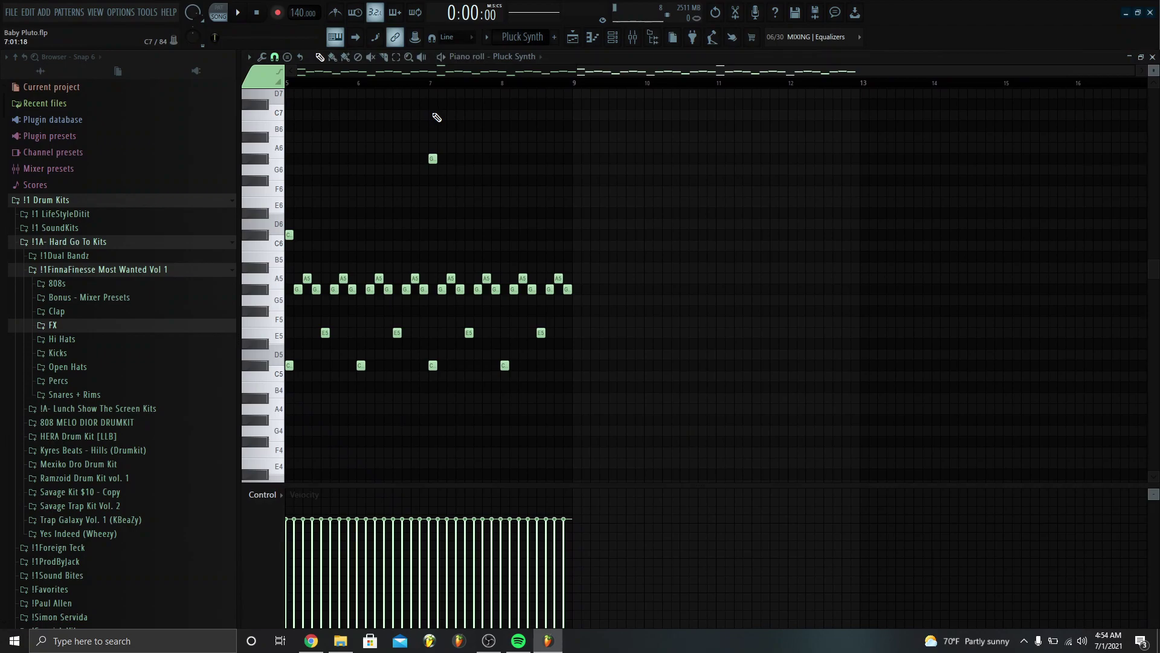
key("l")
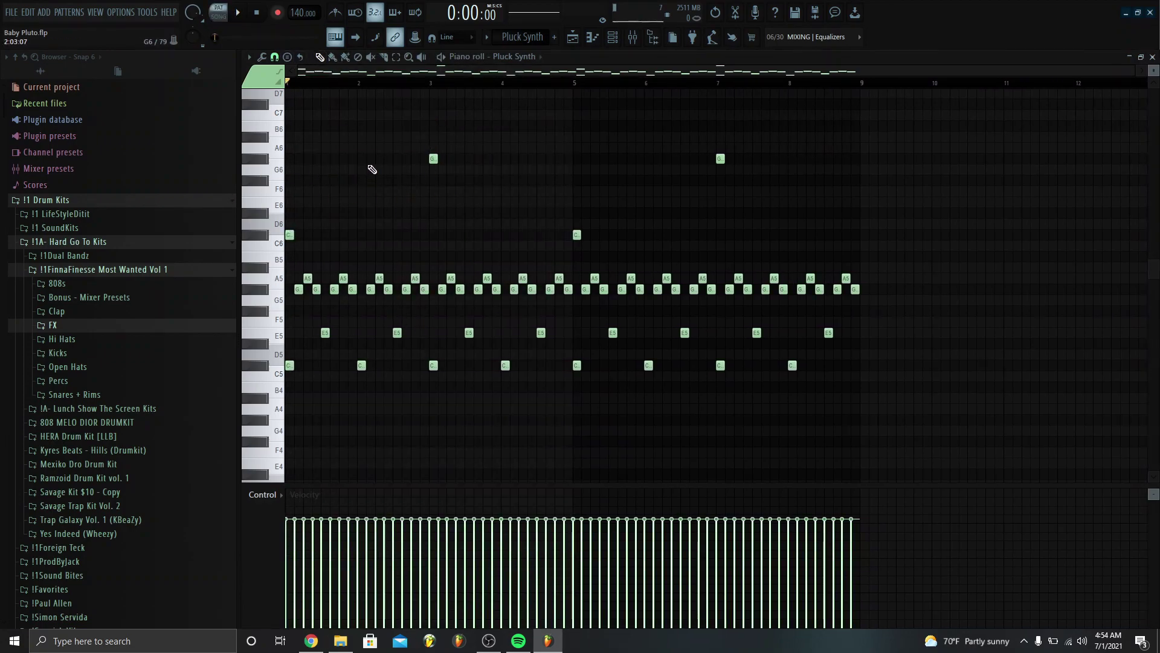
key("space")
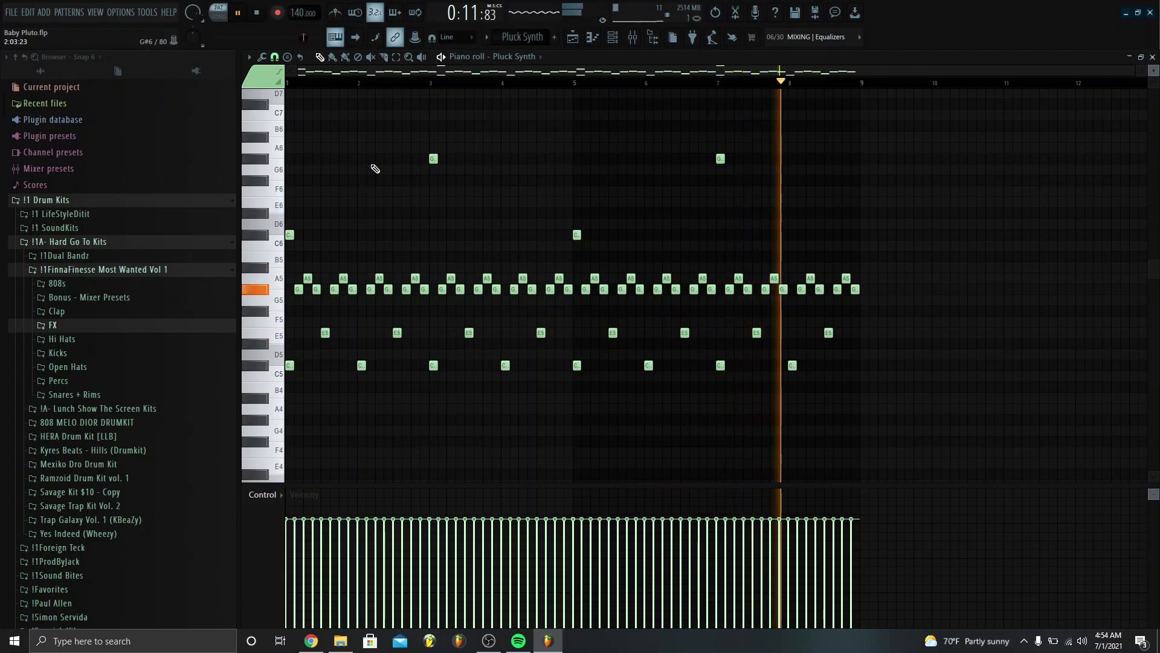
key("space")
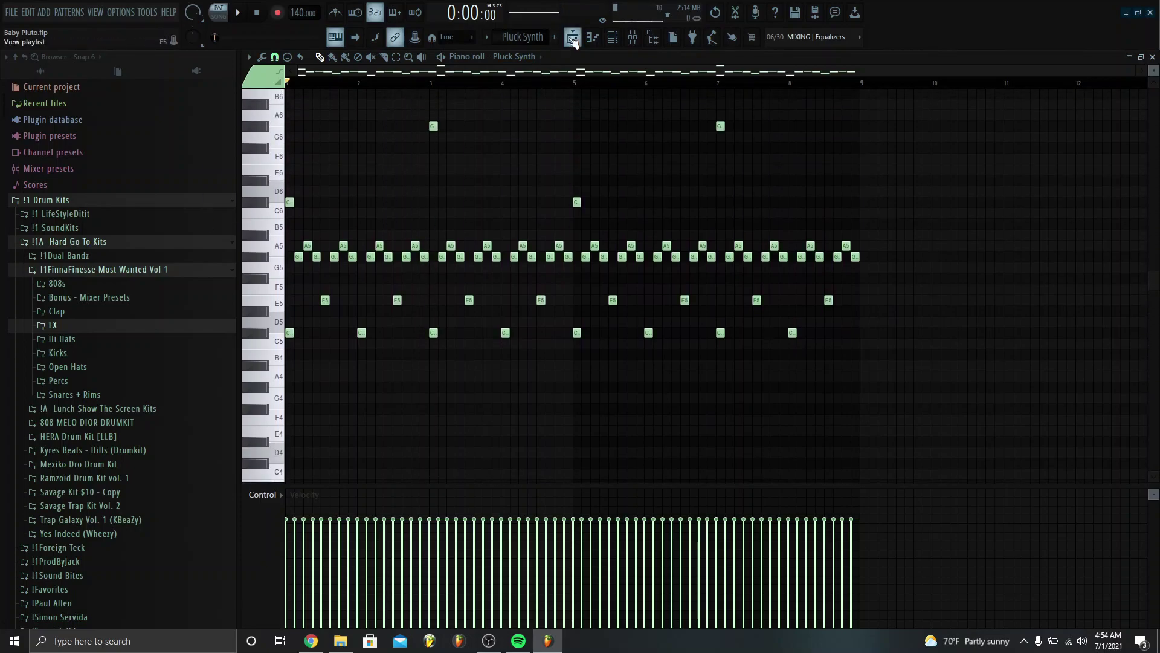
Return to the playlist, select the whole row of Pluck Synth clips on Track 1, and clear the selection
key("F5")
left_click_drag(431, 112, 1041, 95)
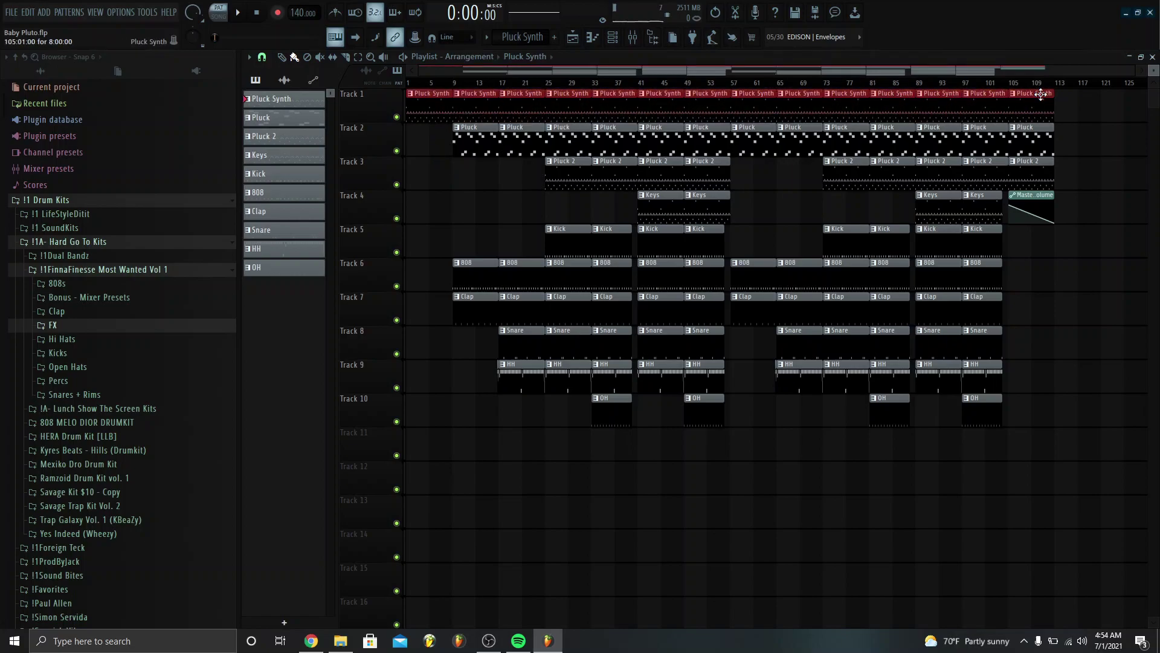
left_click(463, 198)
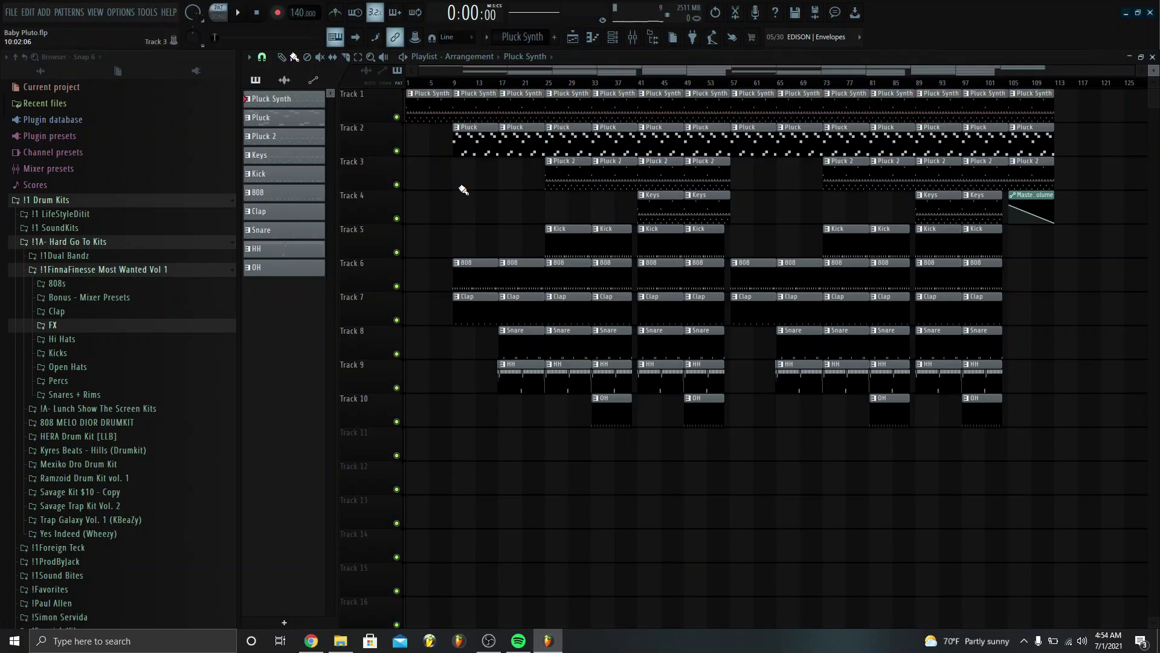
Reopen the Pluck Synth pattern in the piano roll and examine its opening notes up close and across the full pattern
double_click(418, 115)
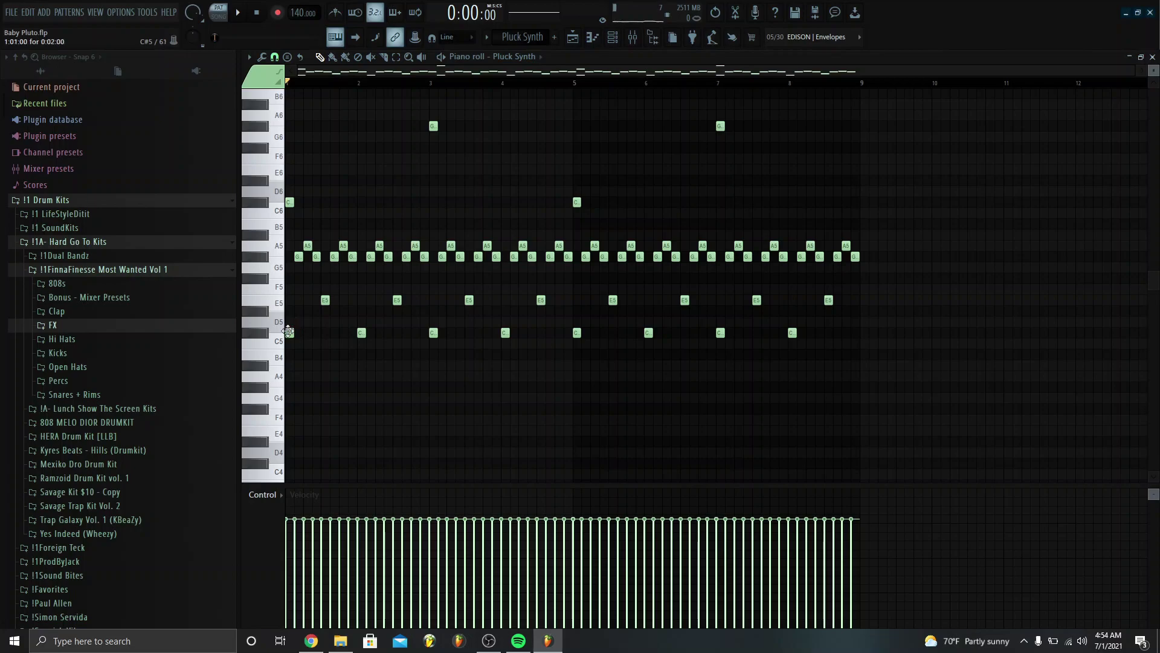
scroll(298, 262, "up", 3)
left_click(298, 257)
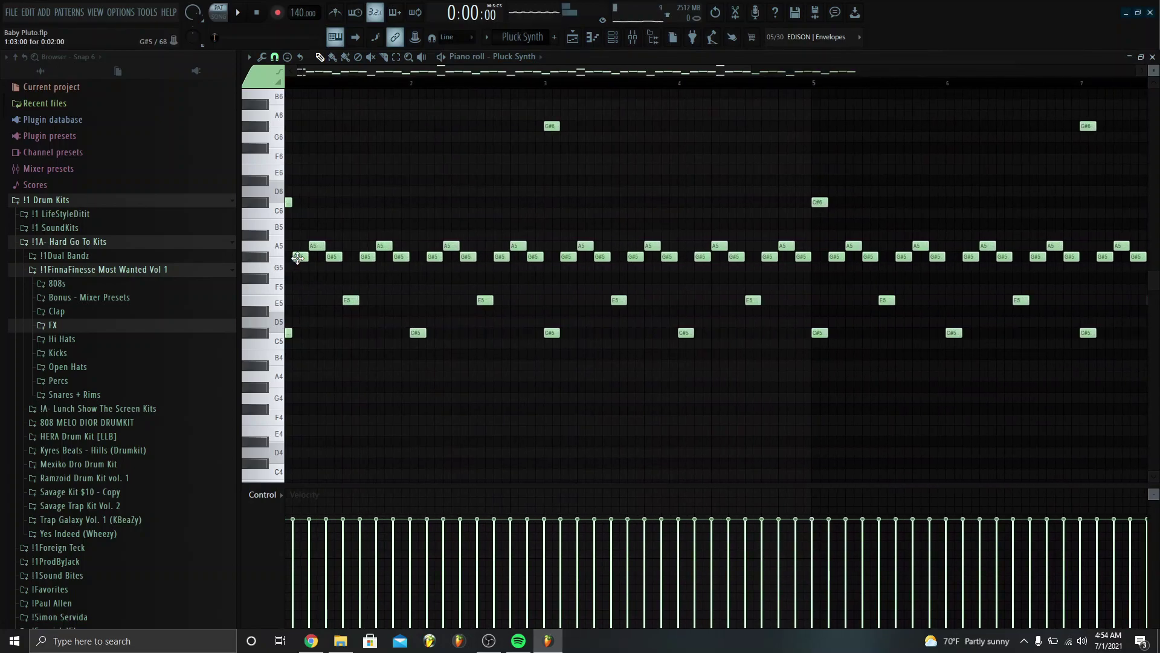
scroll(299, 293, "down", 3)
scroll(314, 265, "up", 3)
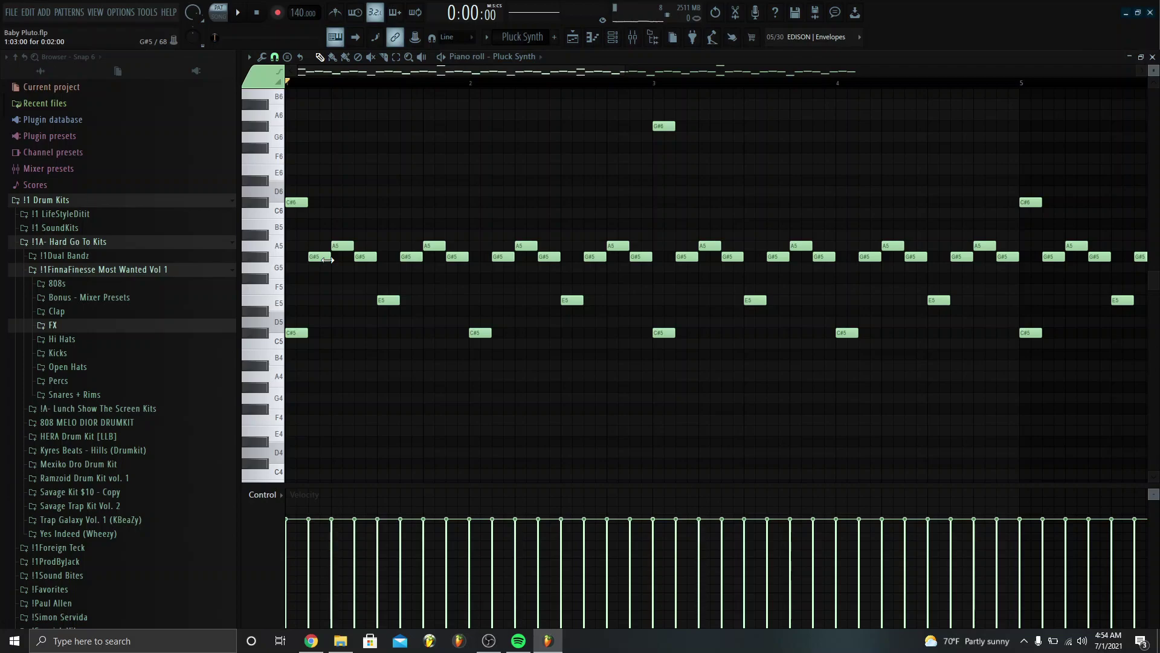
left_click(300, 203)
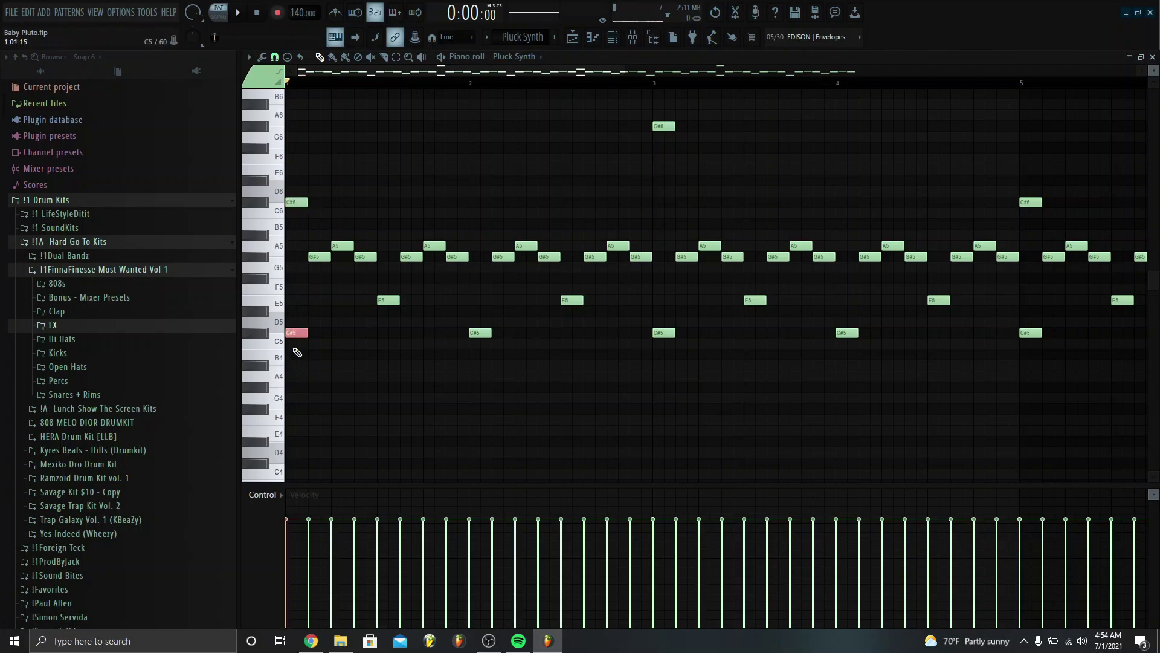
scroll(326, 214, "down", 3)
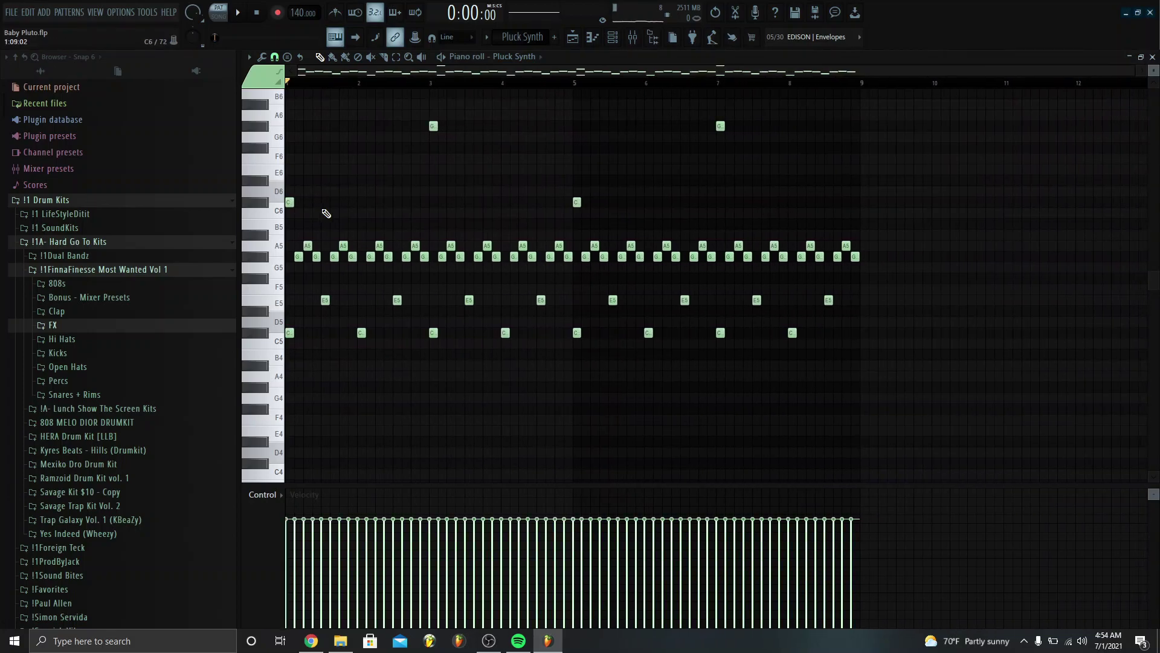
scroll(296, 279, "up", 3)
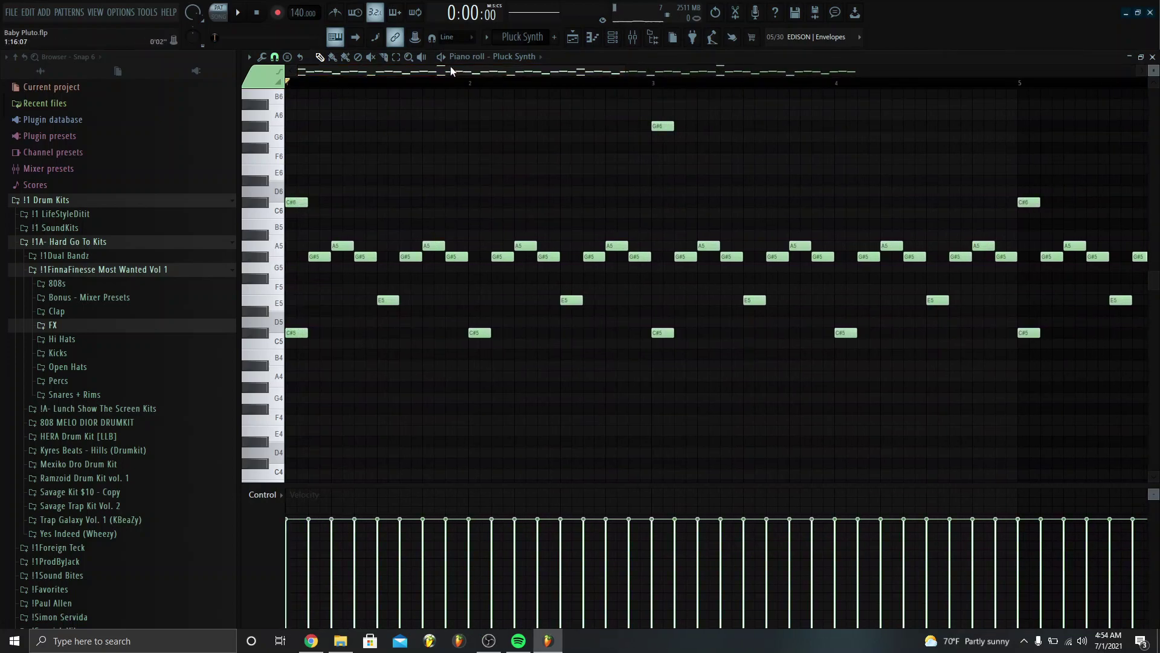
scroll(403, 170, "down", 4)
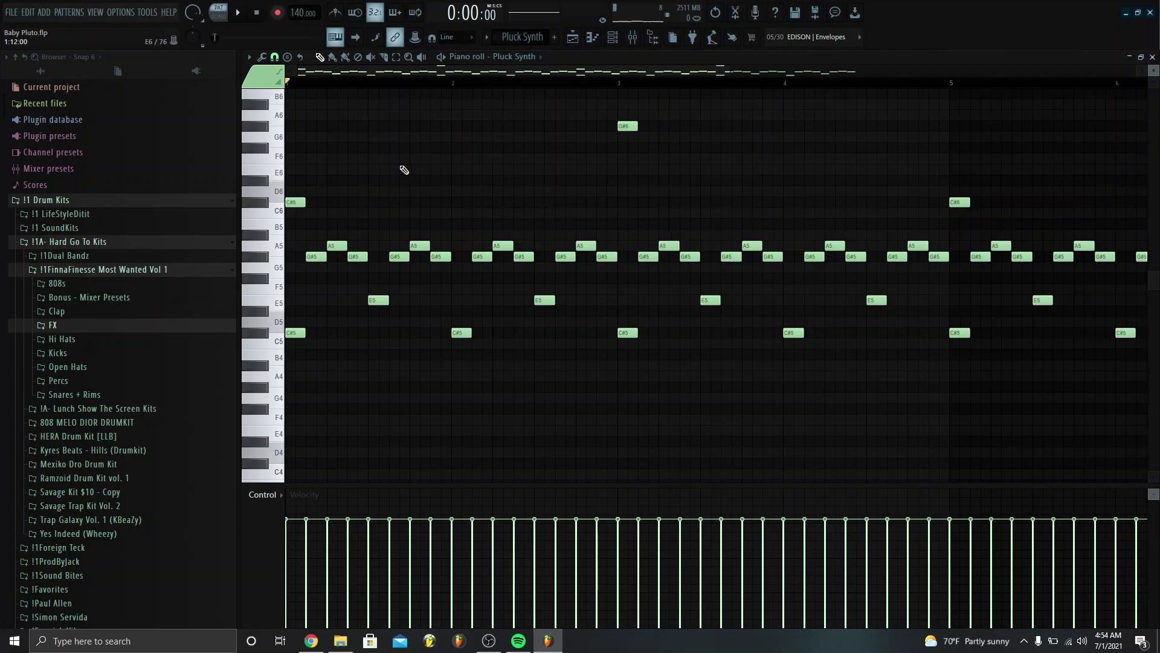
Open the Pluck pattern from Track 2 of the playlist in the piano roll and audition its melody
left_click(592, 42)
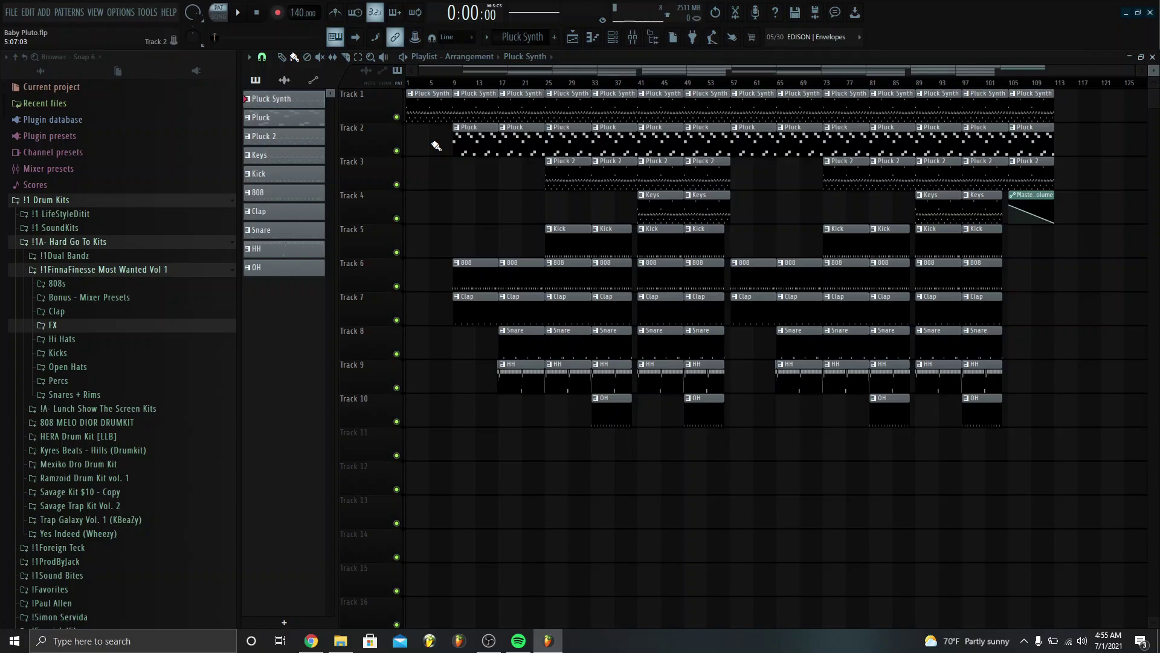
double_click(481, 142)
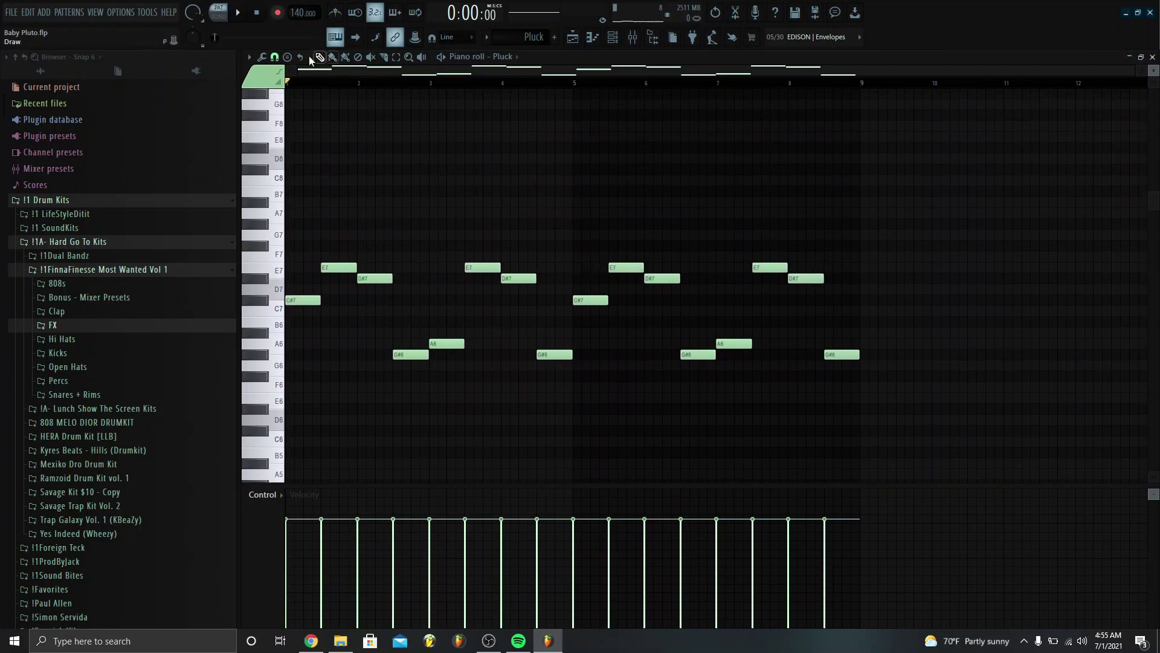
key("space")
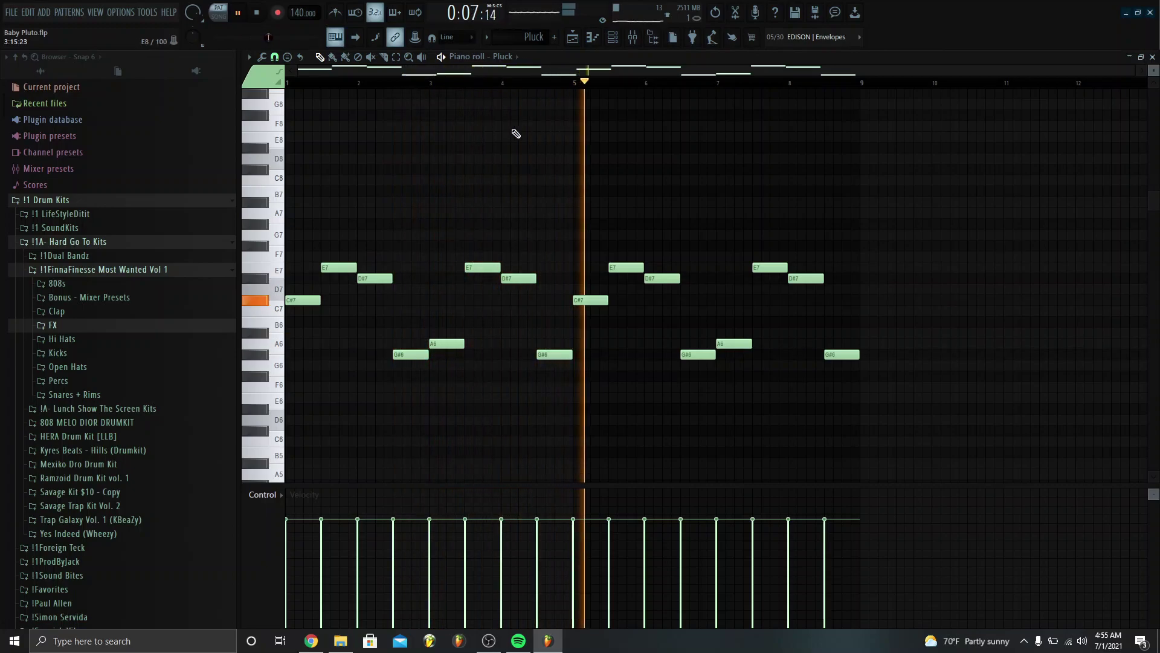
key("space")
Open the Pluck 2 pattern from Track 3 of the playlist in the piano roll and audition its notes
left_click(595, 40)
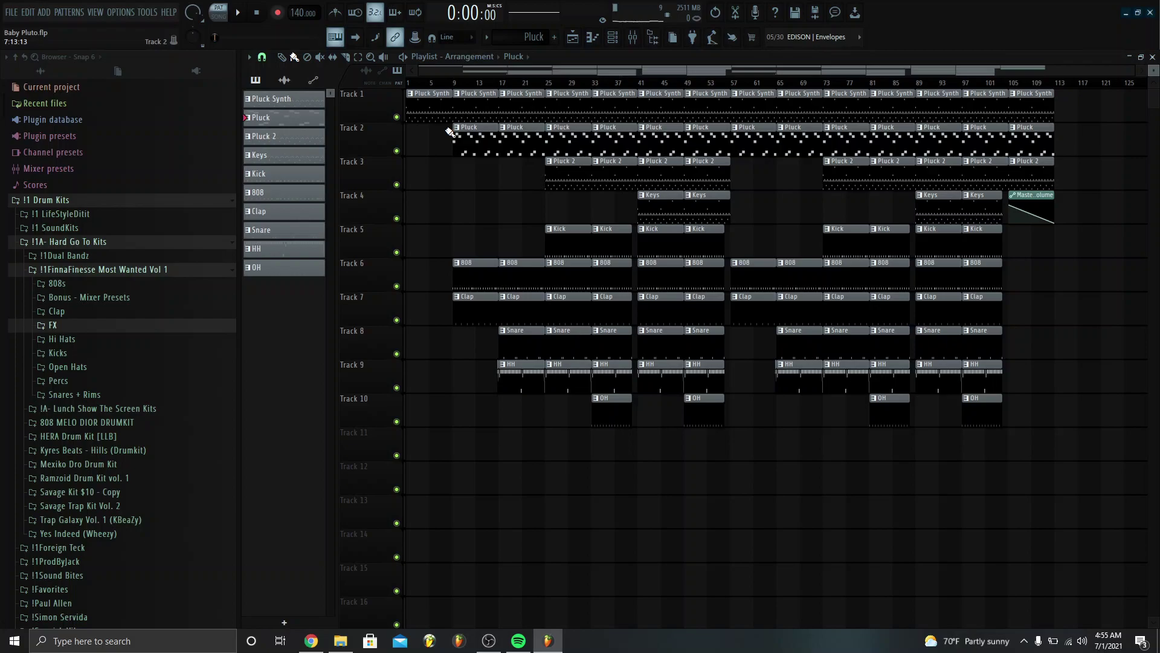
double_click(564, 166)
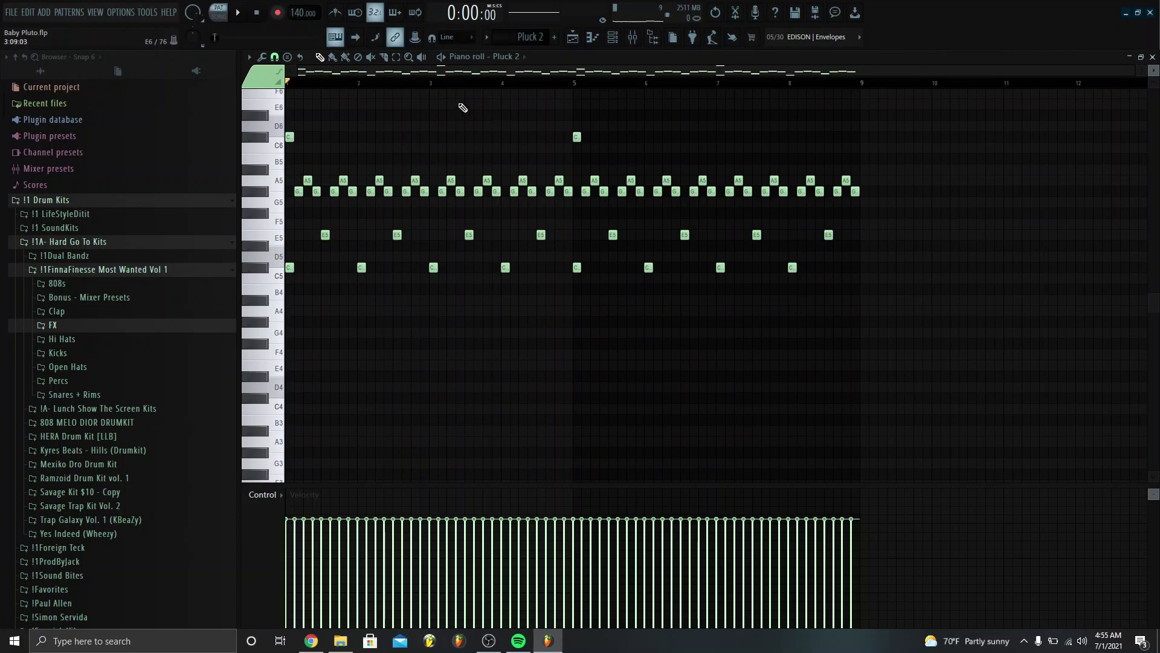
scroll(362, 157, "up", 2)
key("space")
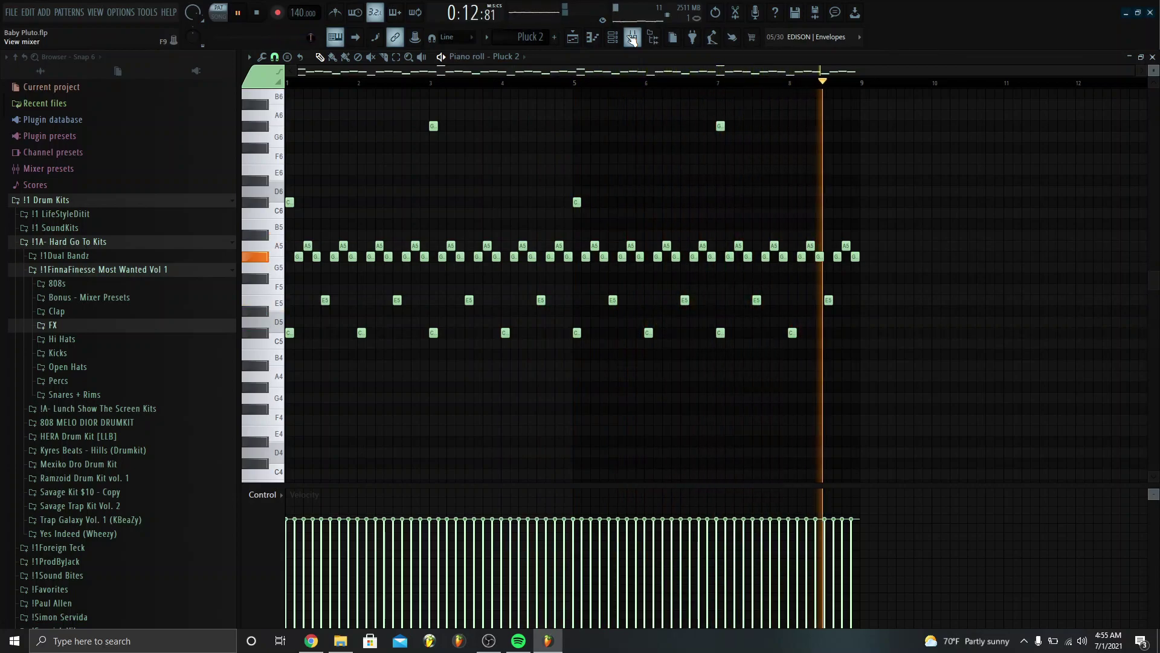
key("space")
Show the mixer and compare the effect chains on the Pluck 2, Pluck Synth and Pluck tracks
left_click(633, 38)
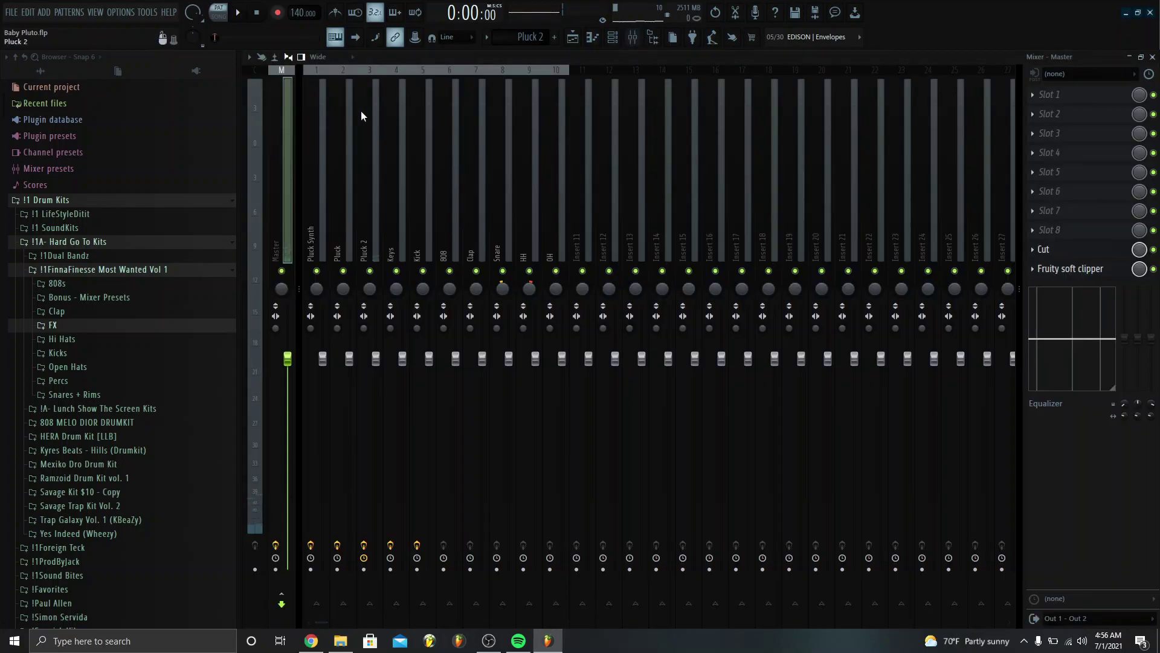
left_click(378, 157)
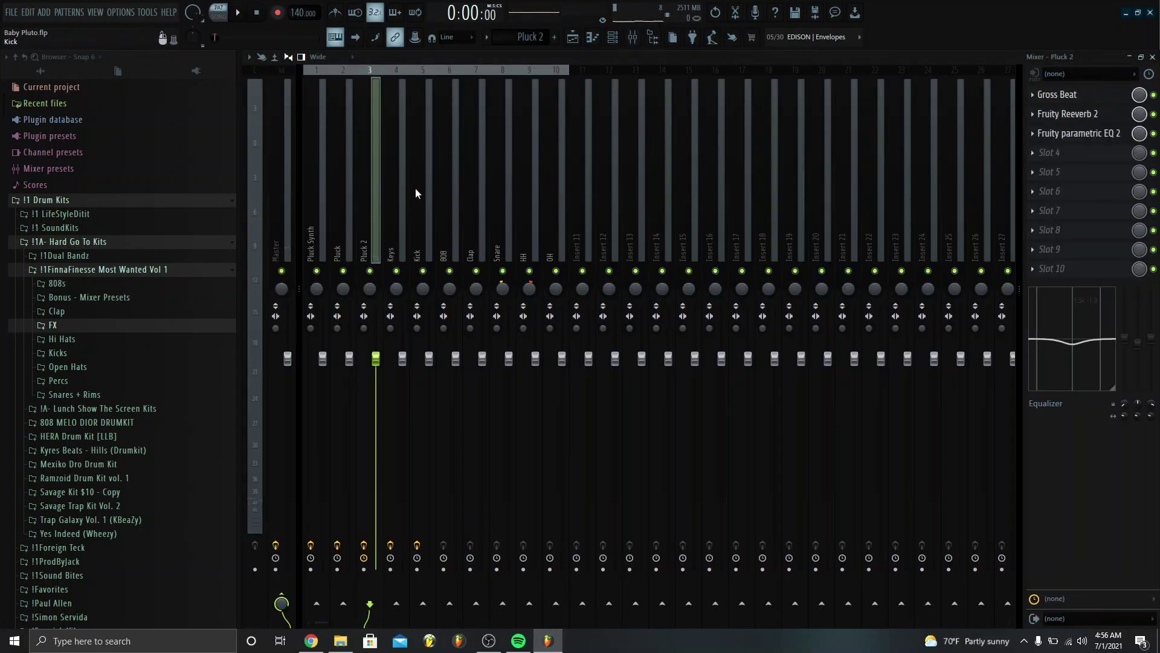
key("Right")
key("Left")
key("Left")
key("Left")
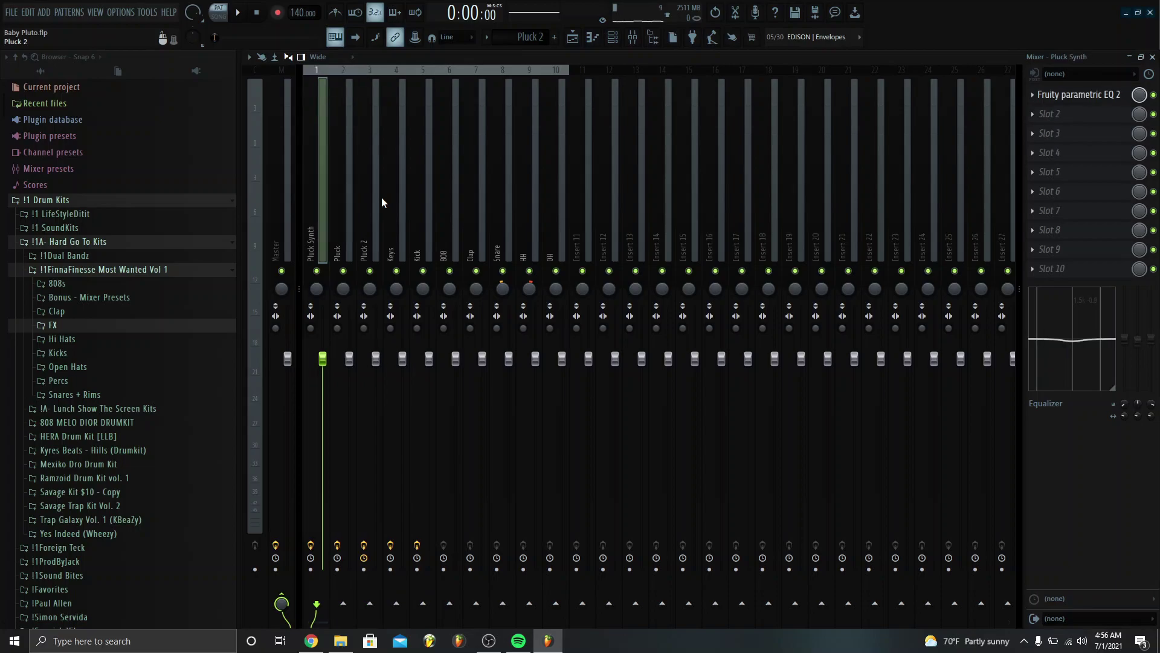
key("Right")
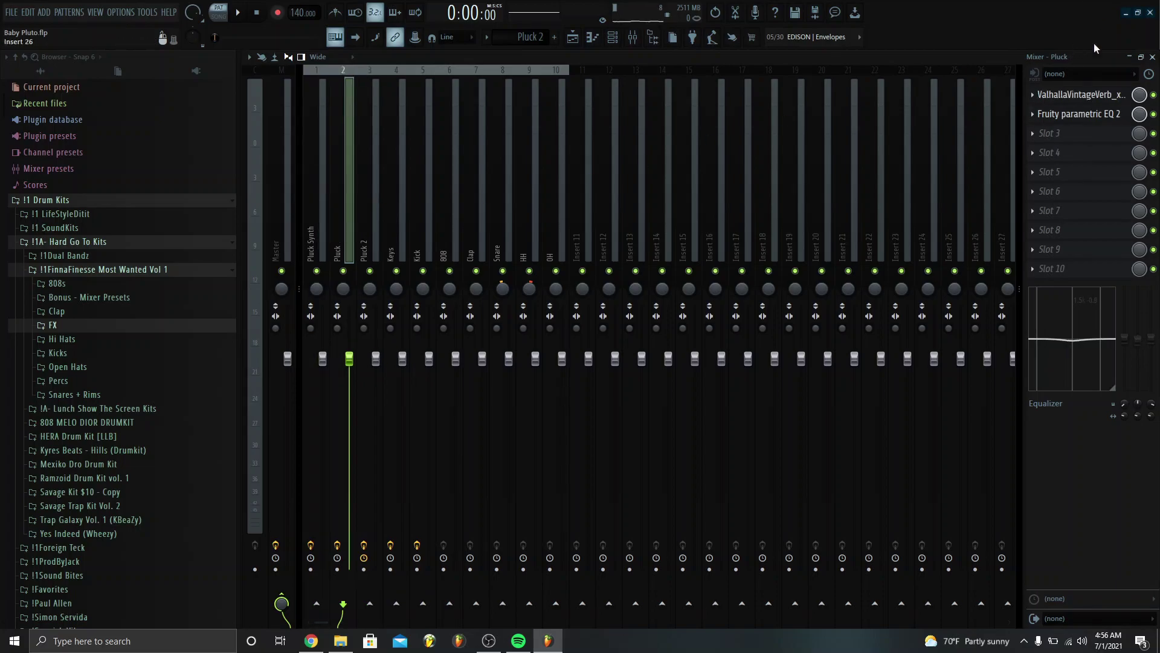
Inspect the ValhallaVintageVerb and Fruity parametric EQ 2 settings on the Pluck mixer track, closing each plugin window
left_click(1080, 93)
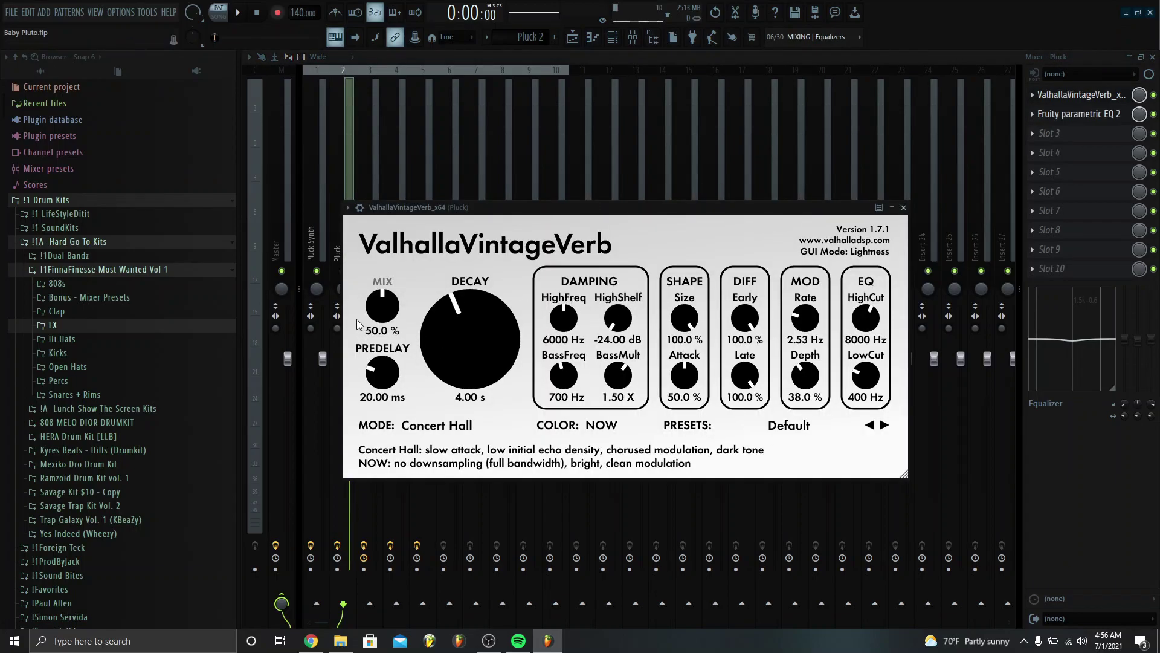
left_click(905, 207)
left_click(1101, 114)
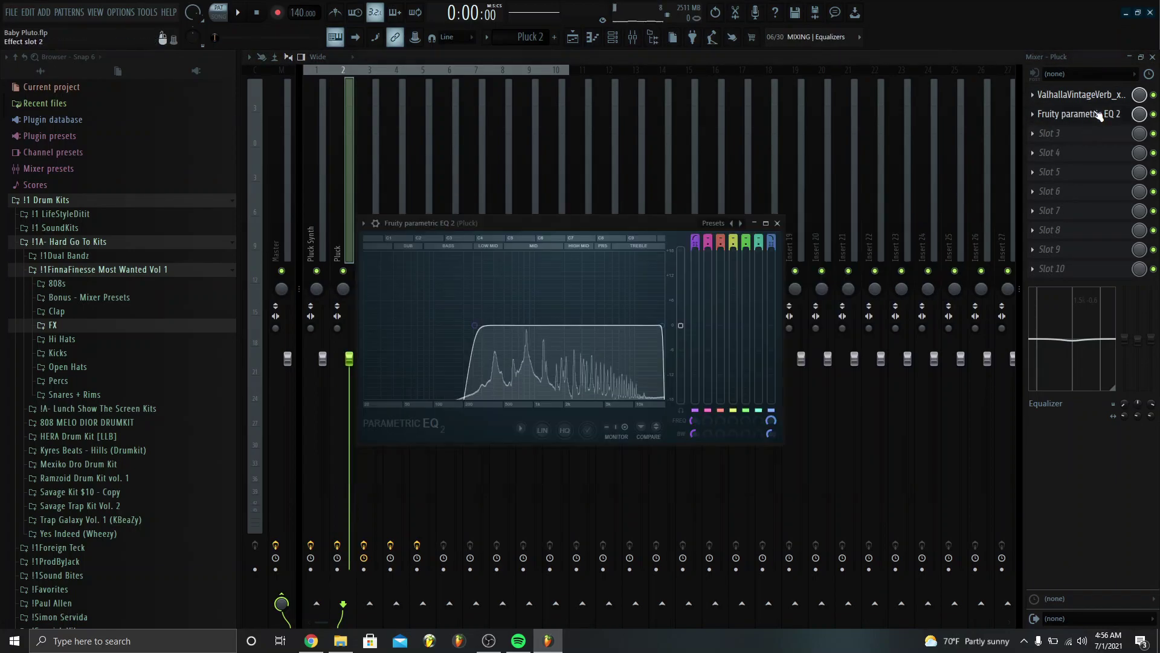
left_click(777, 224)
Inspect the Fruity parametric EQ 2 curve on the Pluck Synth mixer track, close it, and select the Keys mixer track
left_click(317, 213)
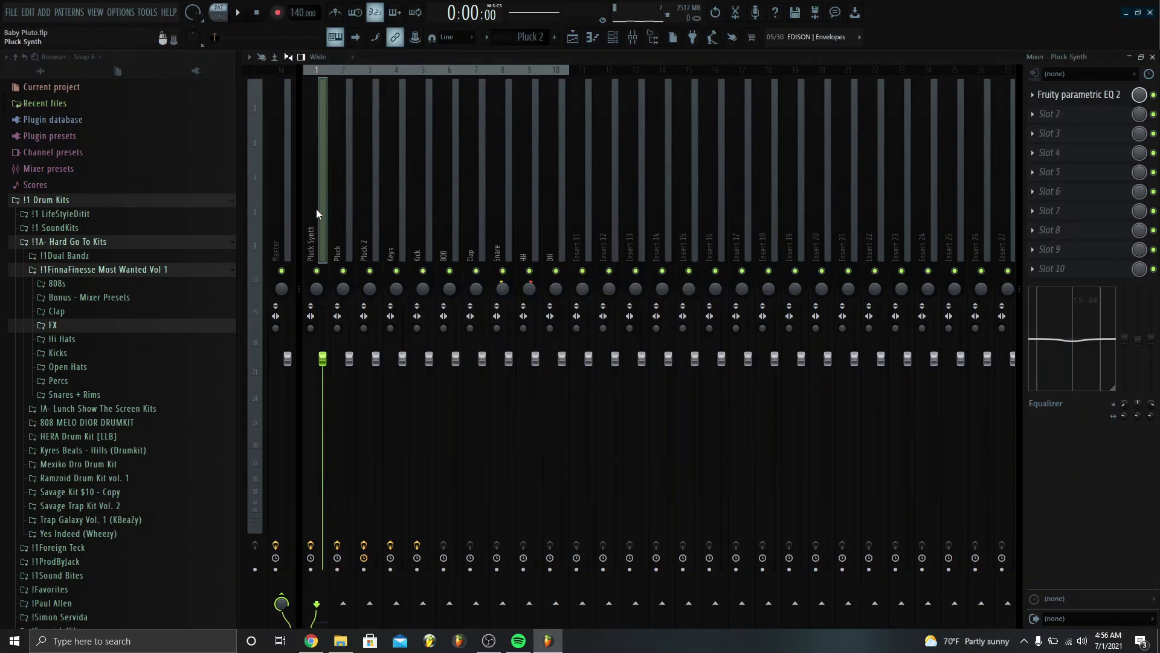
left_click(1095, 94)
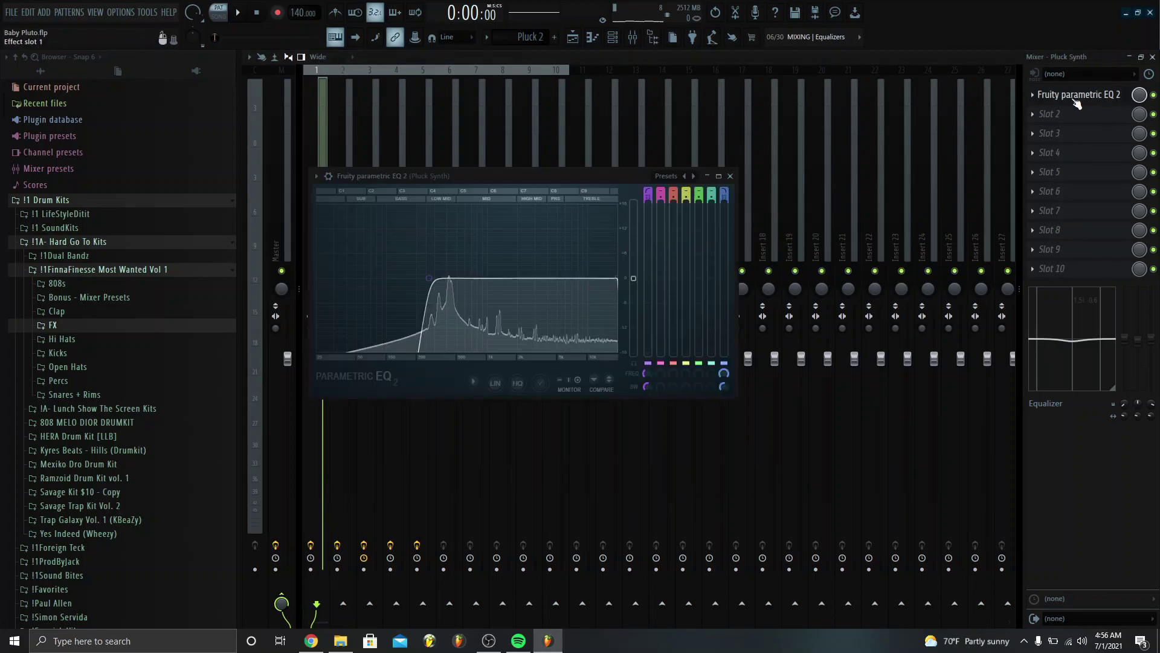
left_click(731, 175)
left_click(405, 207)
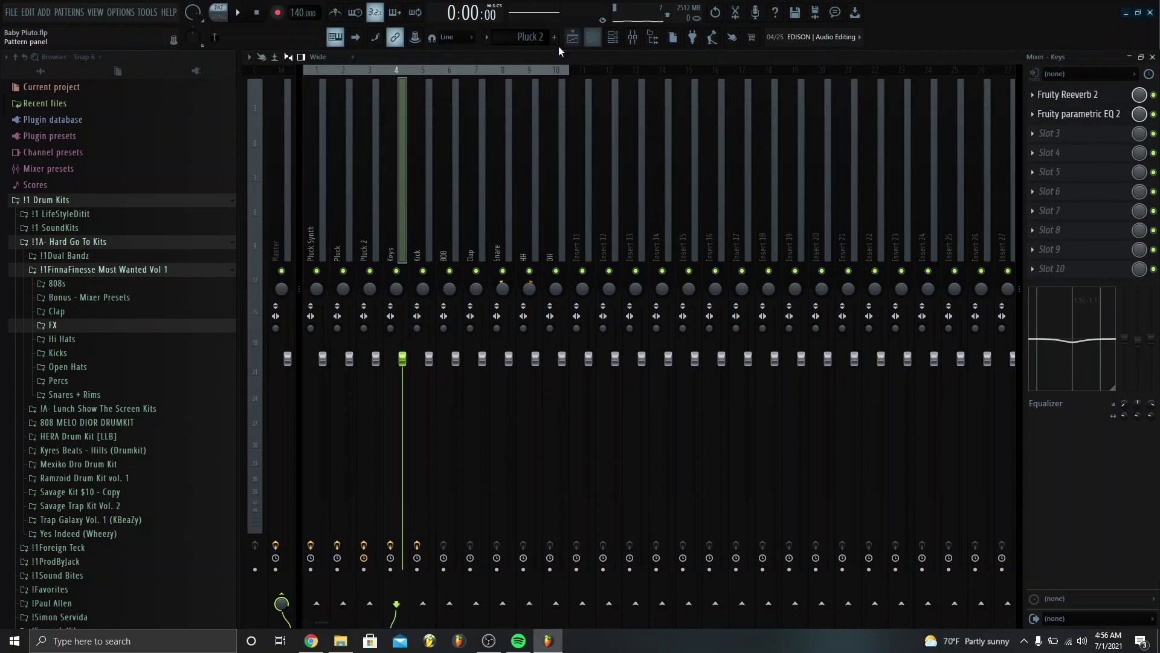
Open the Keys pattern from Track 4 of the playlist in the piano roll and play its notes
left_click(575, 38)
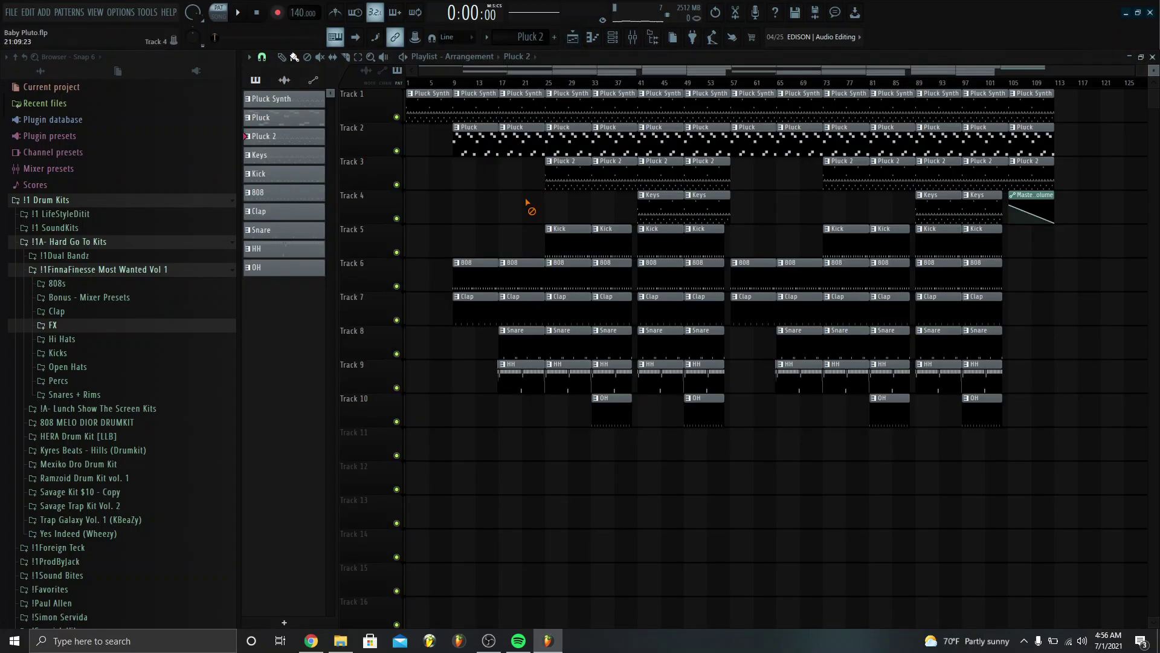
double_click(665, 201)
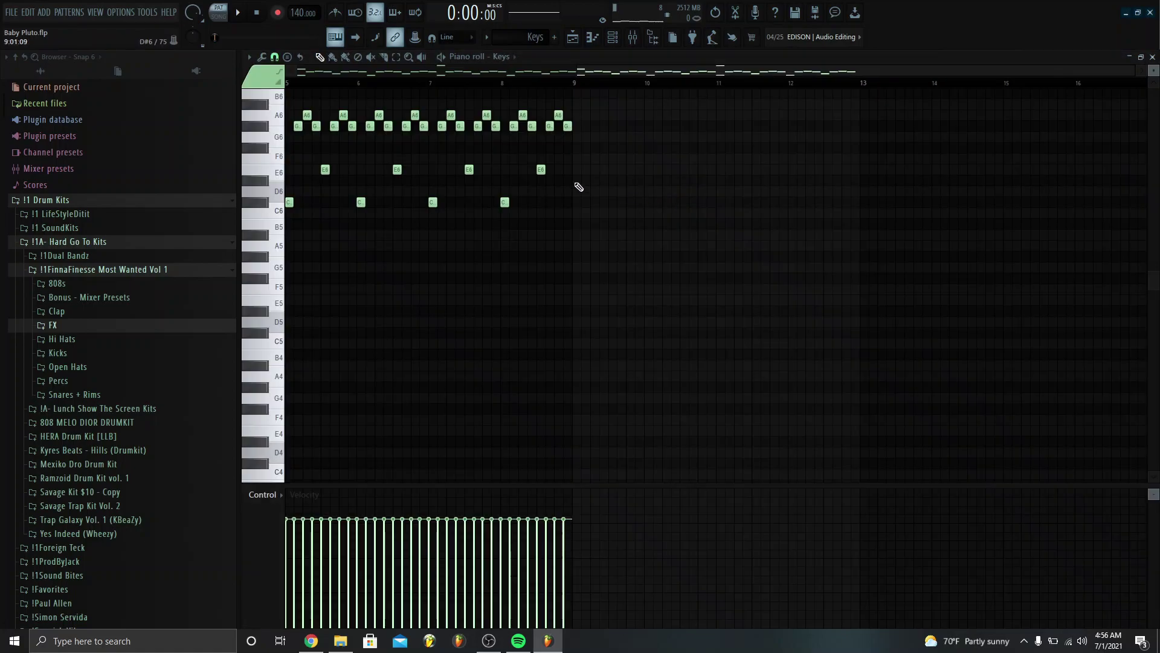
scroll(496, 275, "up", 5)
scroll(504, 272, "up", 1)
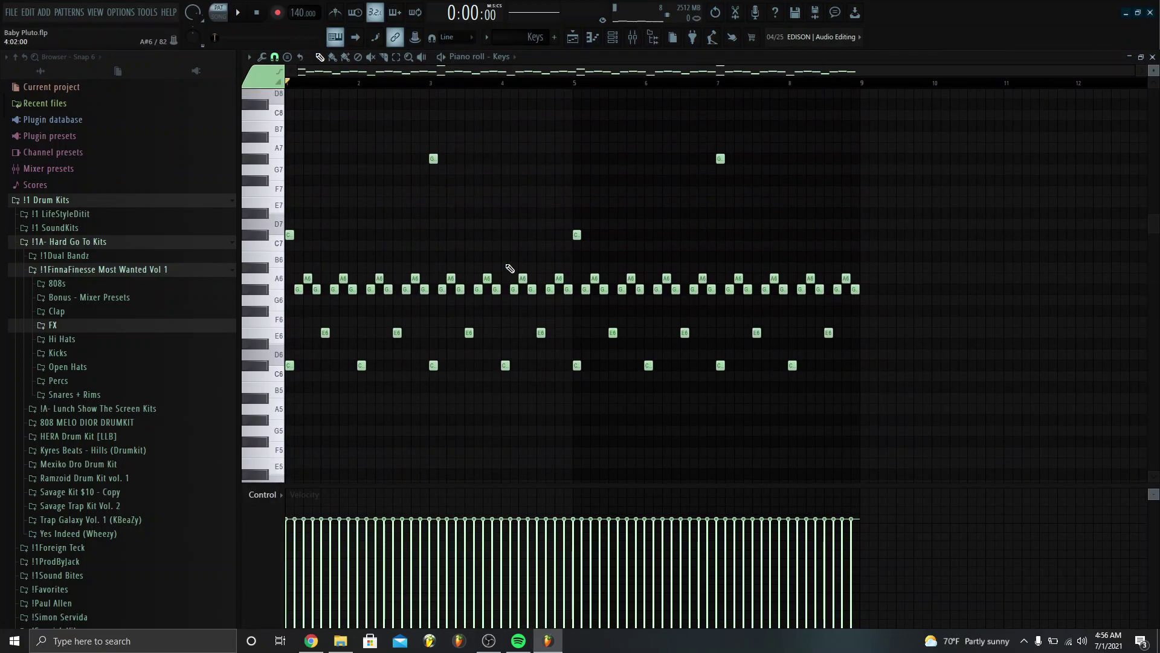
key("space")
key("space")
key("space")
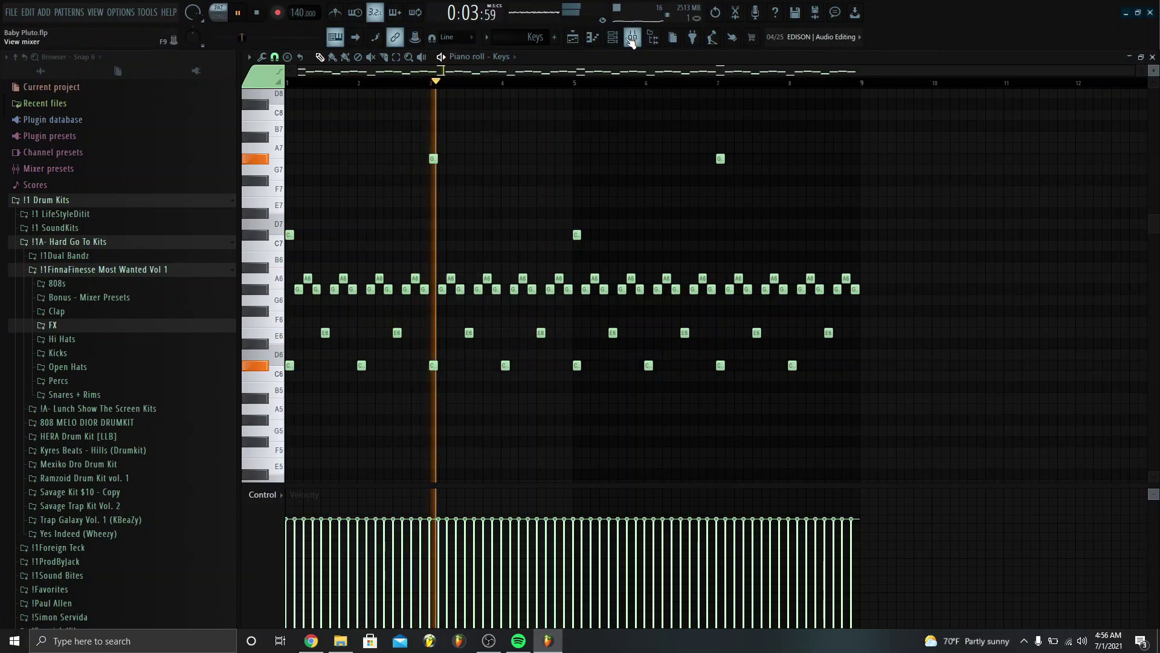
Show the mixer's Keys track, open its Fruity Reeverb 2 settings, and stop playback
left_click(632, 38)
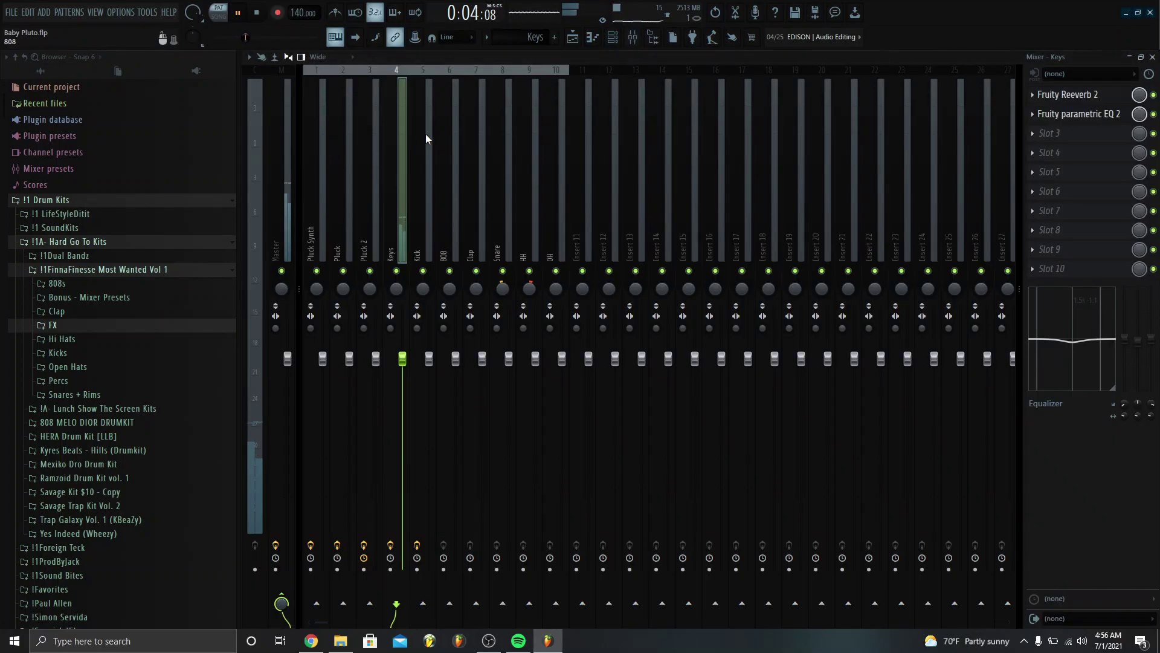
left_click(1063, 99)
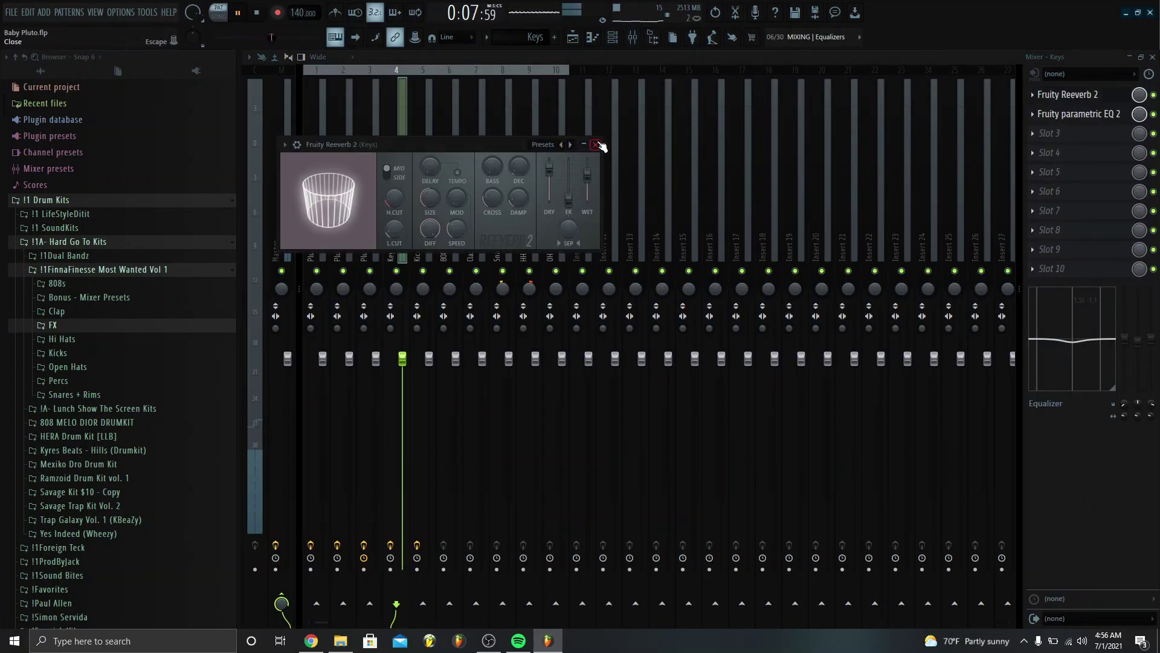
key("space")
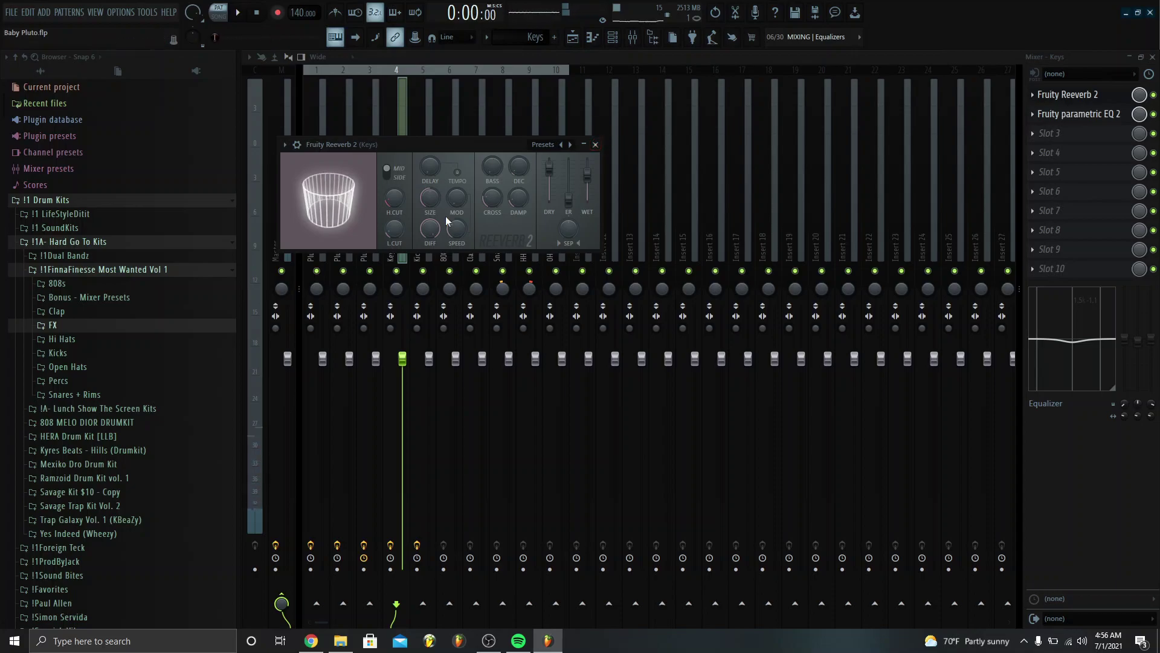
Close the Fruity Reeverb 2 settings, inspect the Fruity parametric EQ 2 curve on the Keys mixer track, and close it
left_click(595, 145)
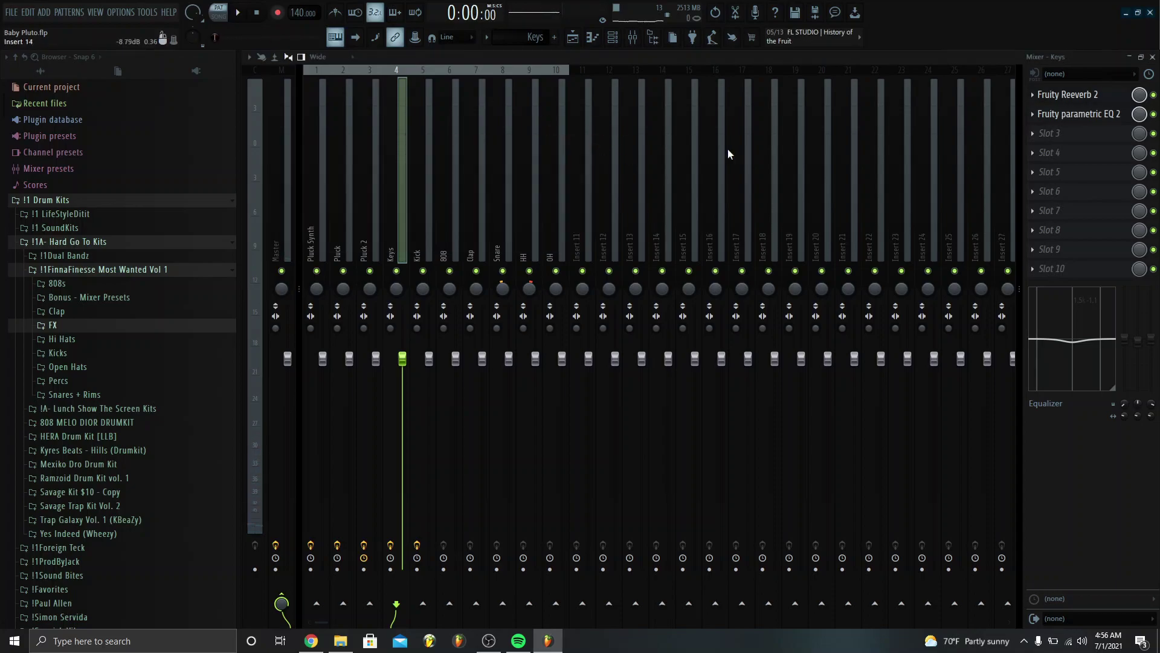
left_click(1047, 120)
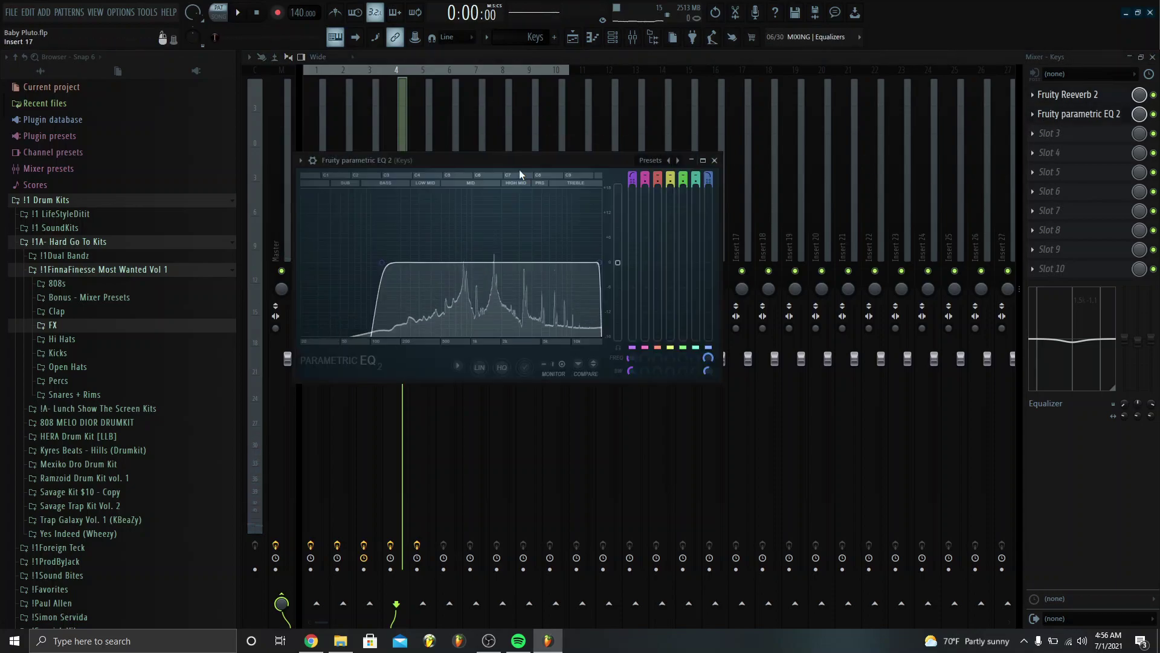
left_click(712, 160)
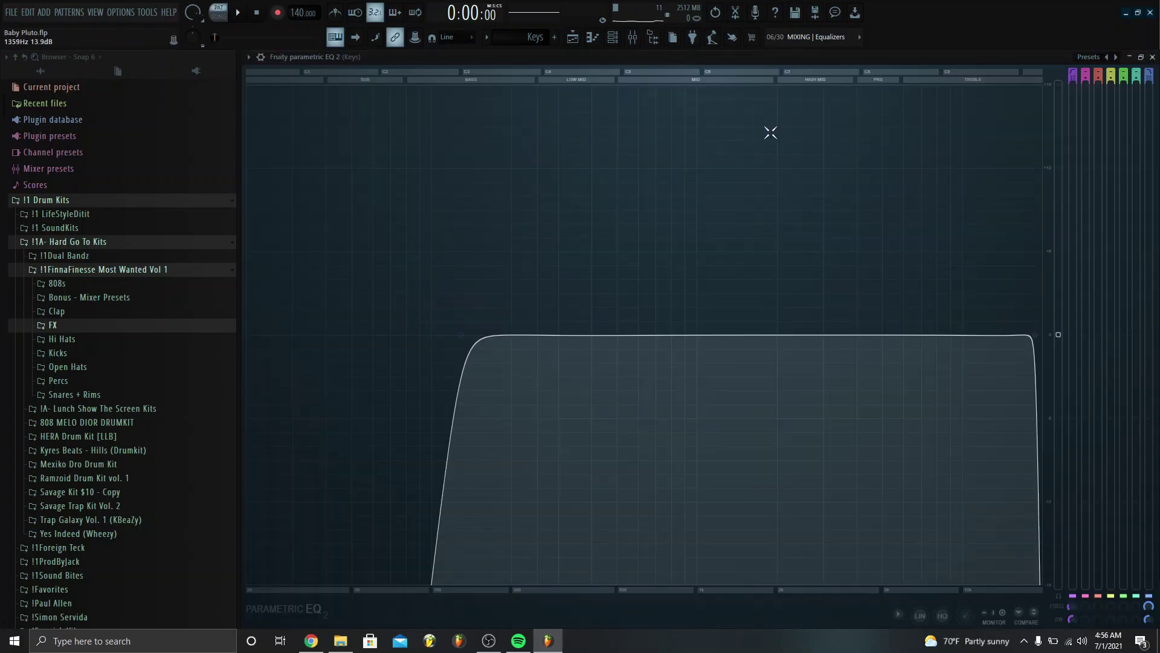
left_click(1152, 57)
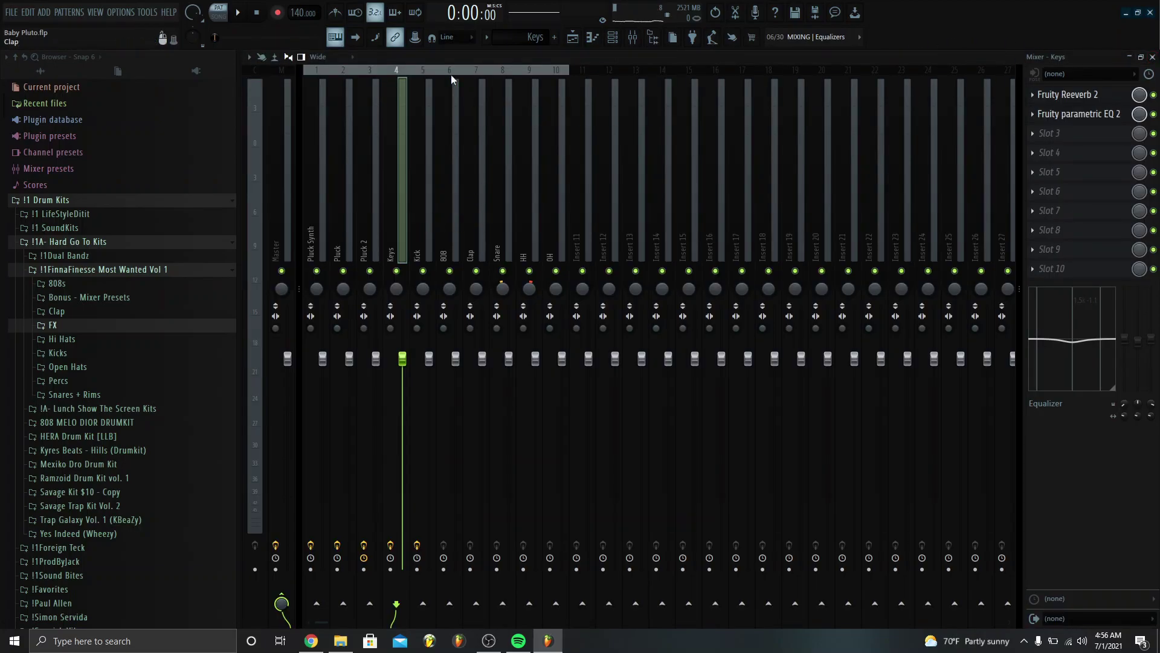
Open the Clap pattern from Track 7 of the playlist in the piano roll and play its notes
left_click(574, 36)
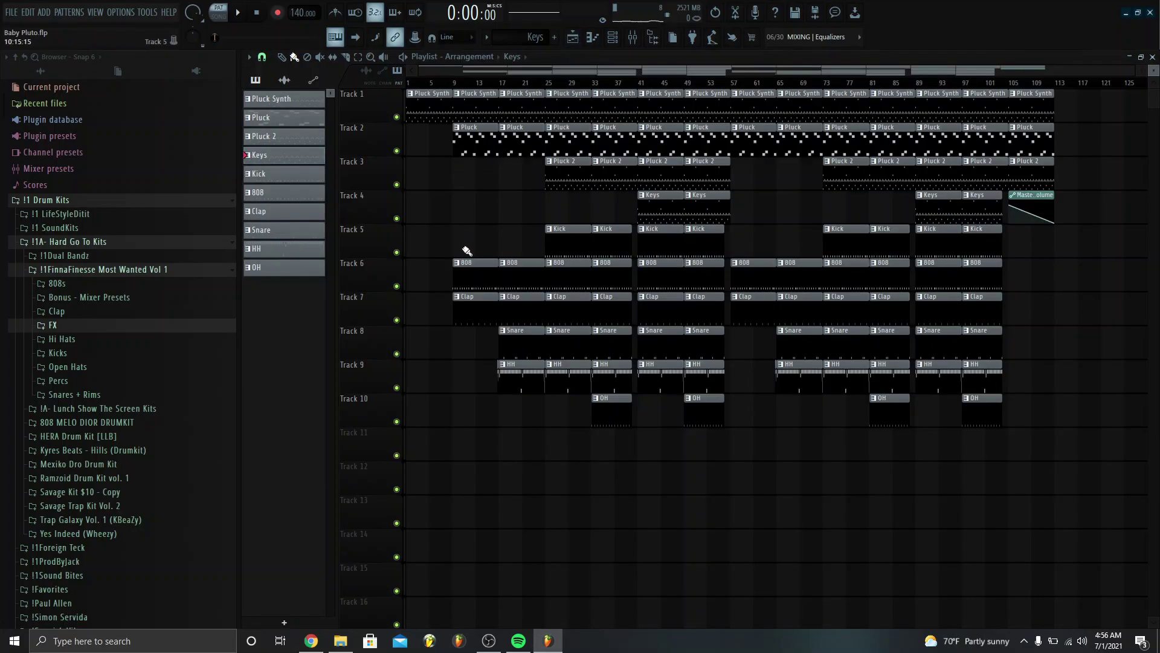
left_click(460, 297)
left_click(463, 296)
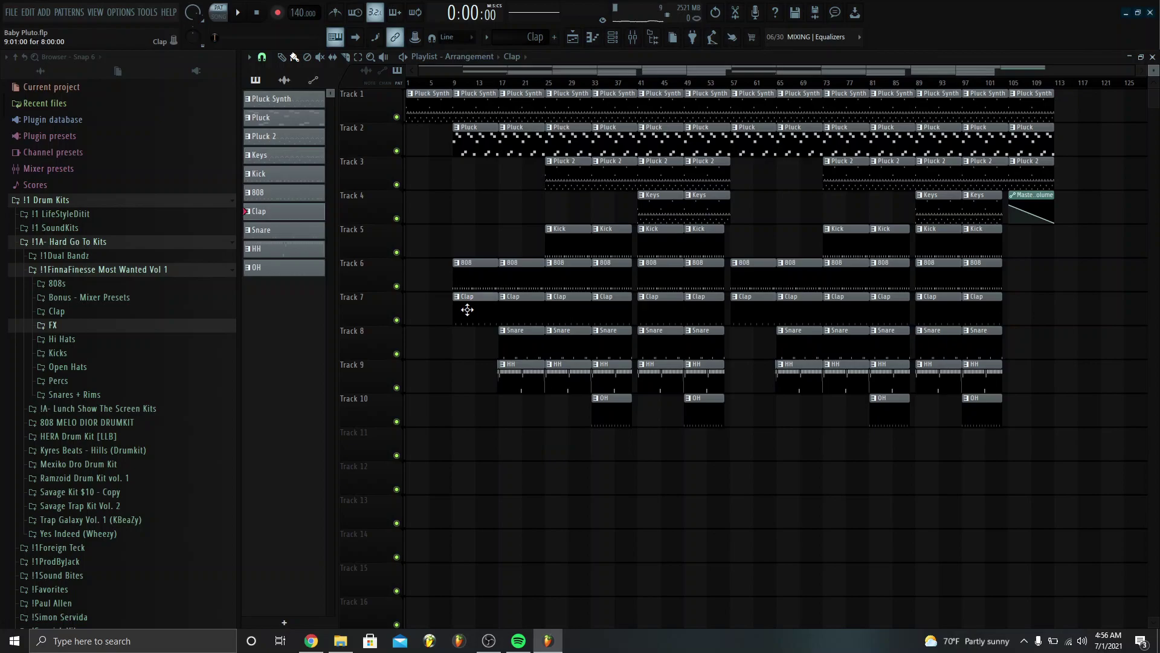
double_click(466, 309)
key("space")
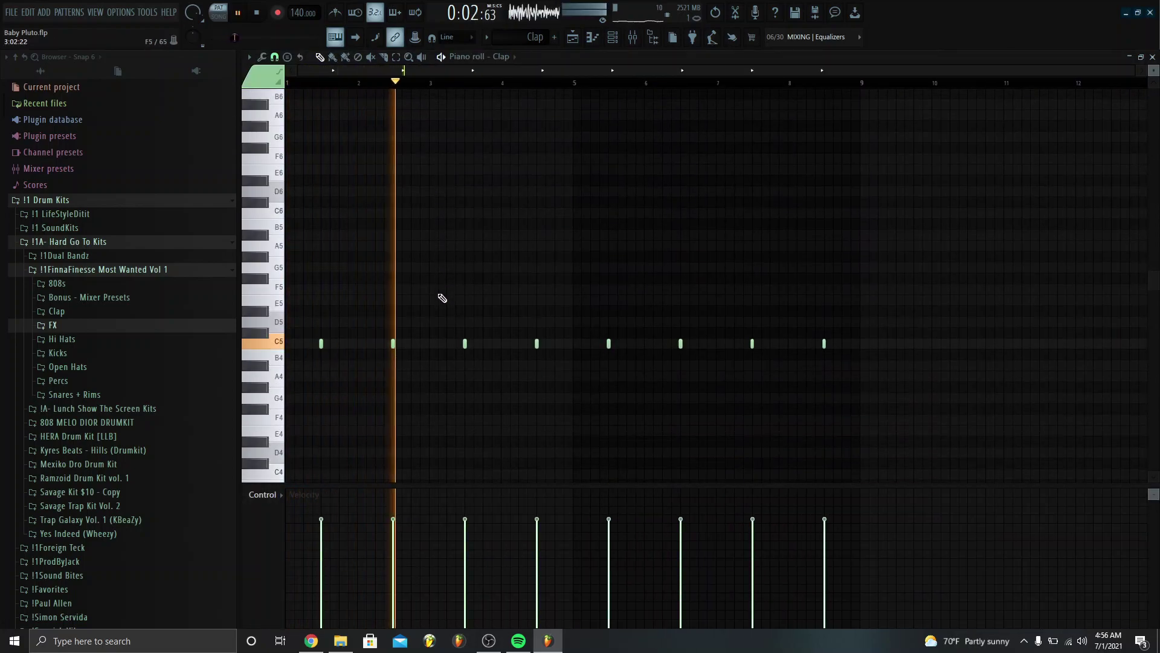
key("space")
Open the HH pattern from Track 9 of the playlist in the piano roll and audition it
key("F5")
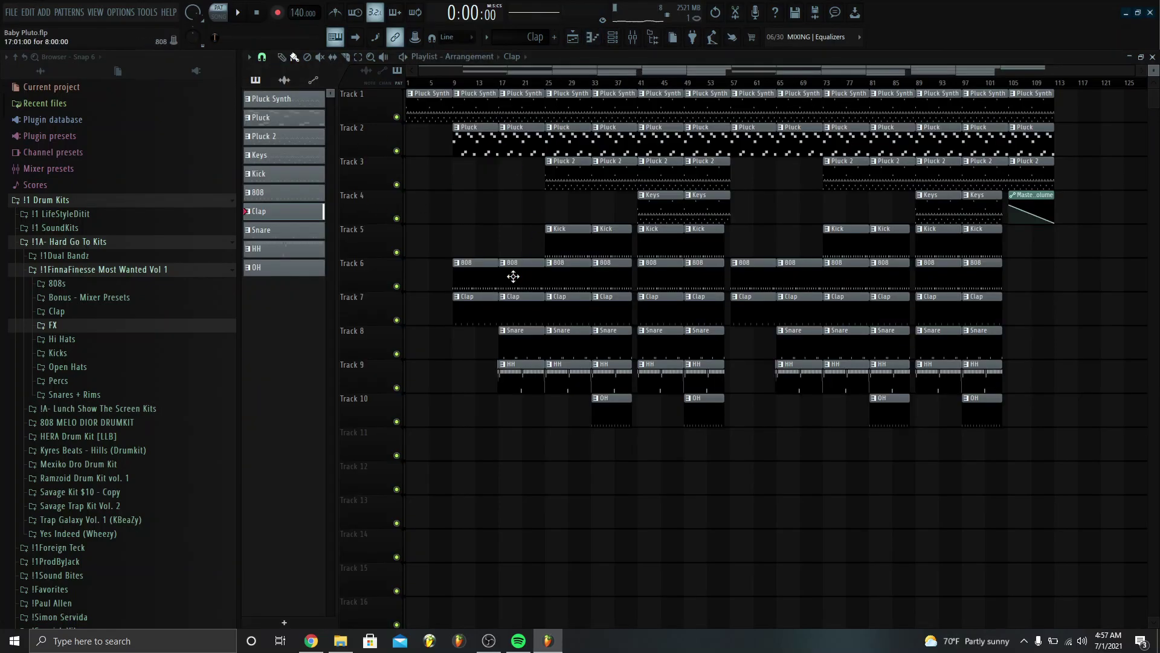
double_click(509, 365)
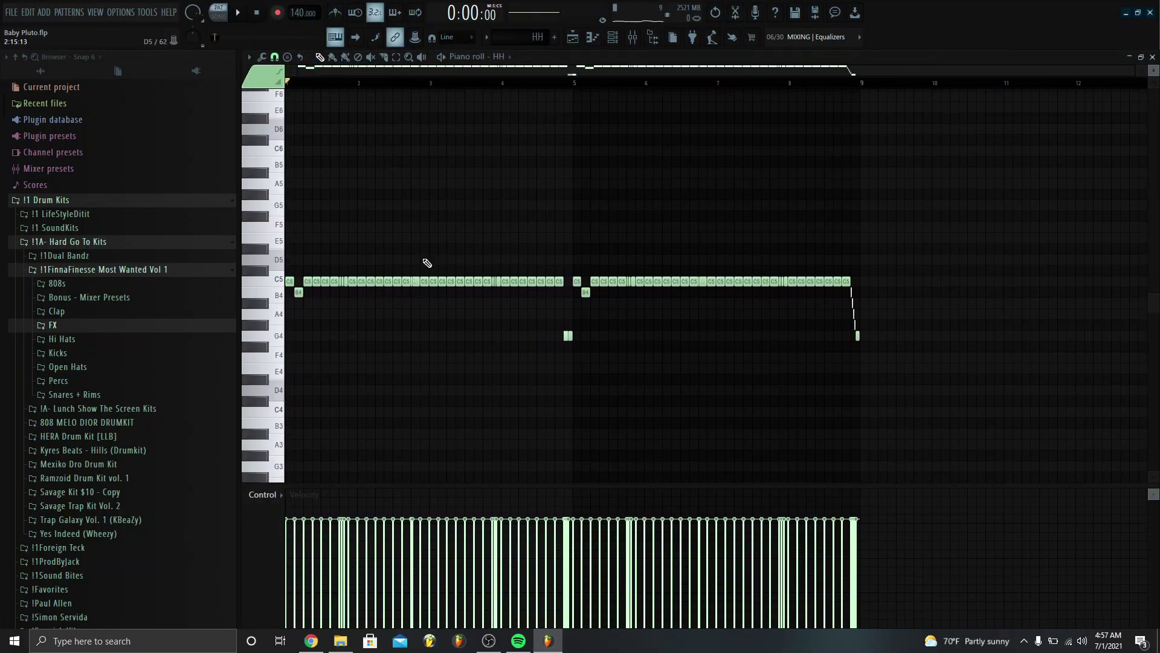
key("space")
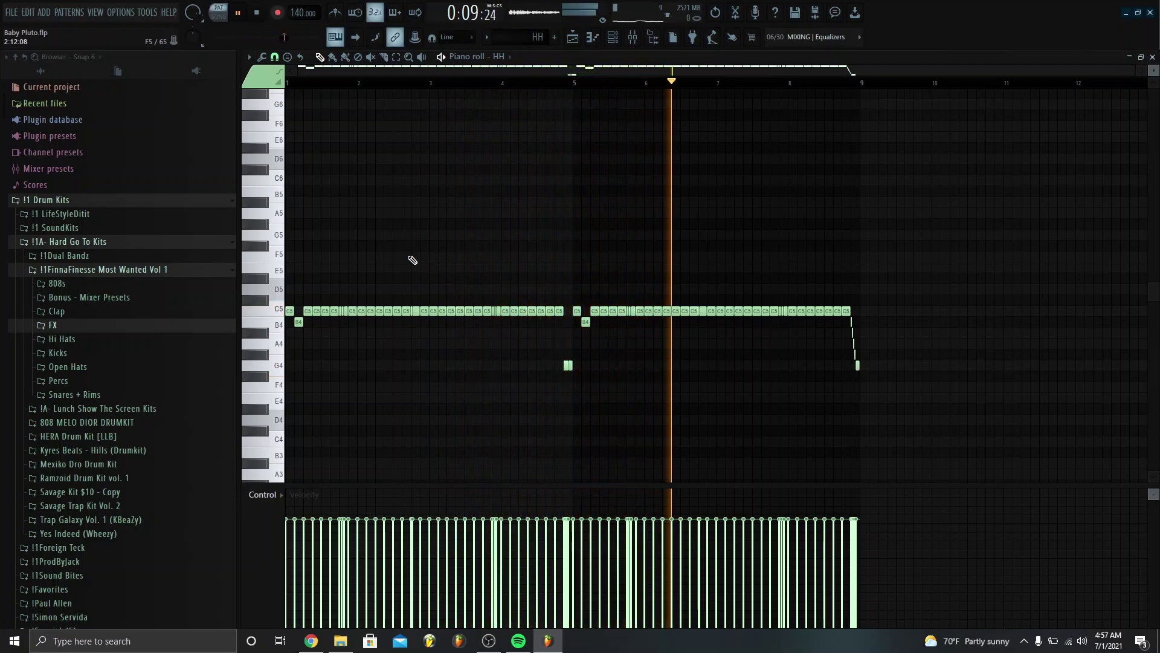
key("space")
Open the 808 pattern from Track 6 of the playlist in the piano roll, audition it, and stop playback
left_click(595, 41)
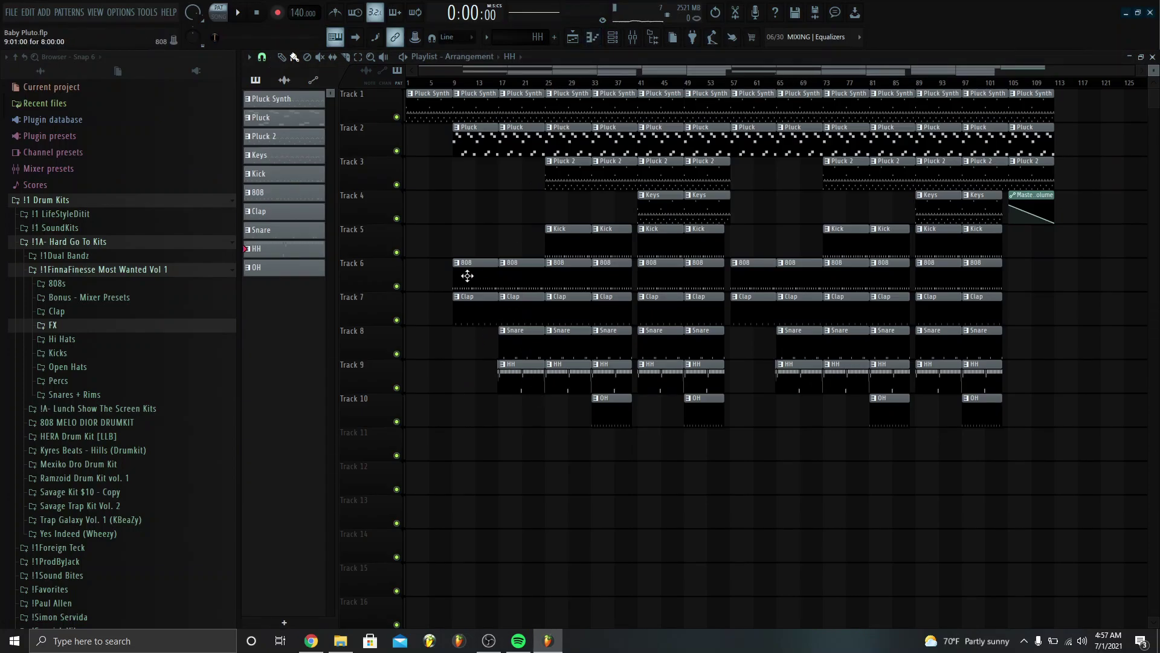
double_click(475, 277)
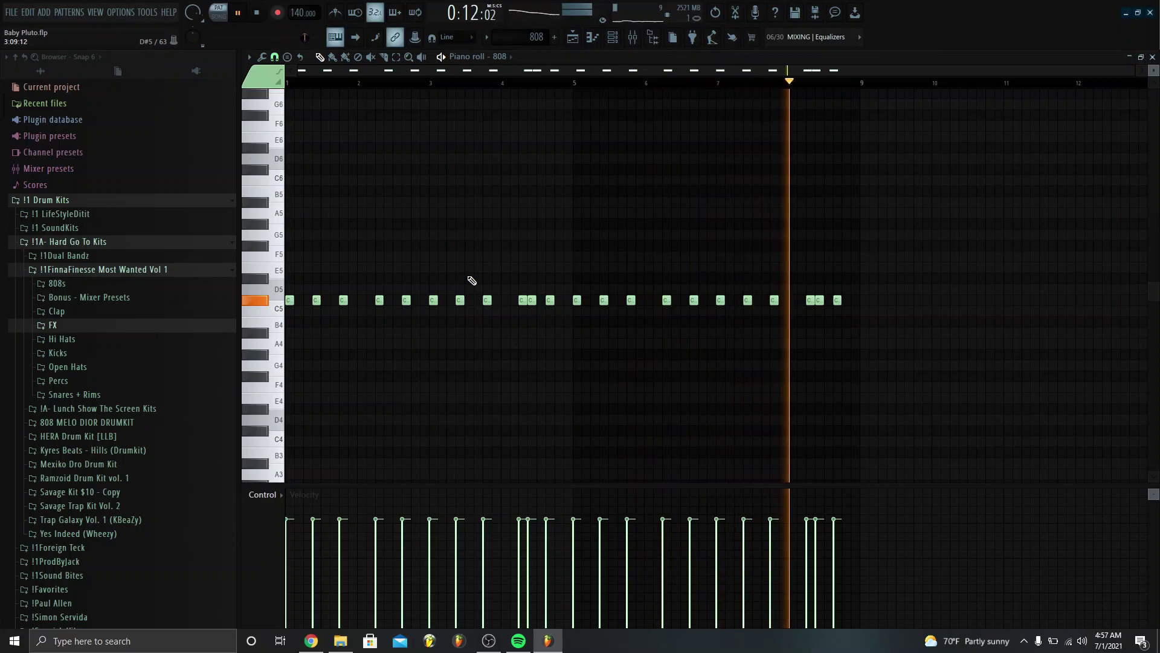
key("space")
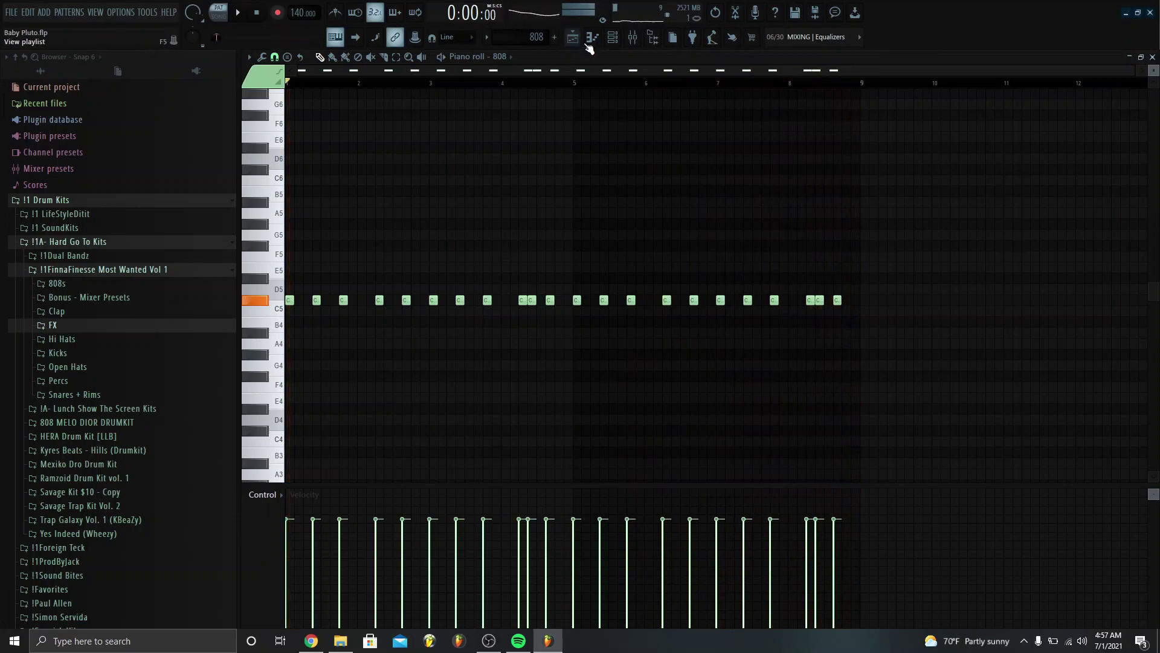
Open the Kick pattern from Track 5 of the playlist in the piano roll and audition it
left_click(597, 37)
double_click(576, 236)
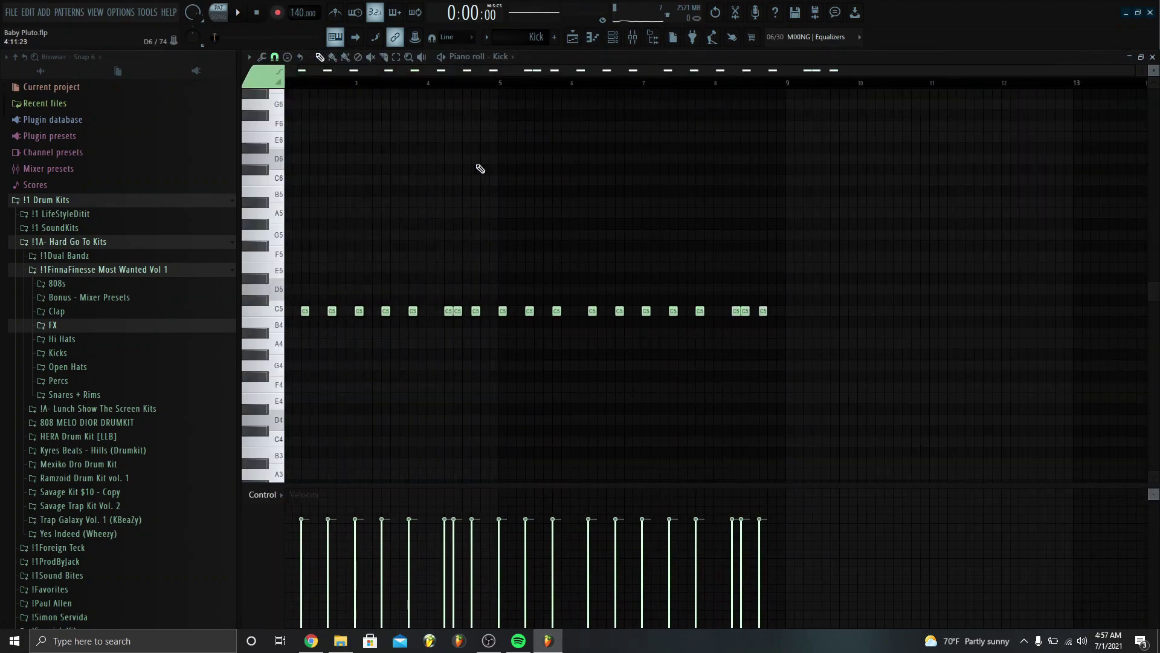
key("space")
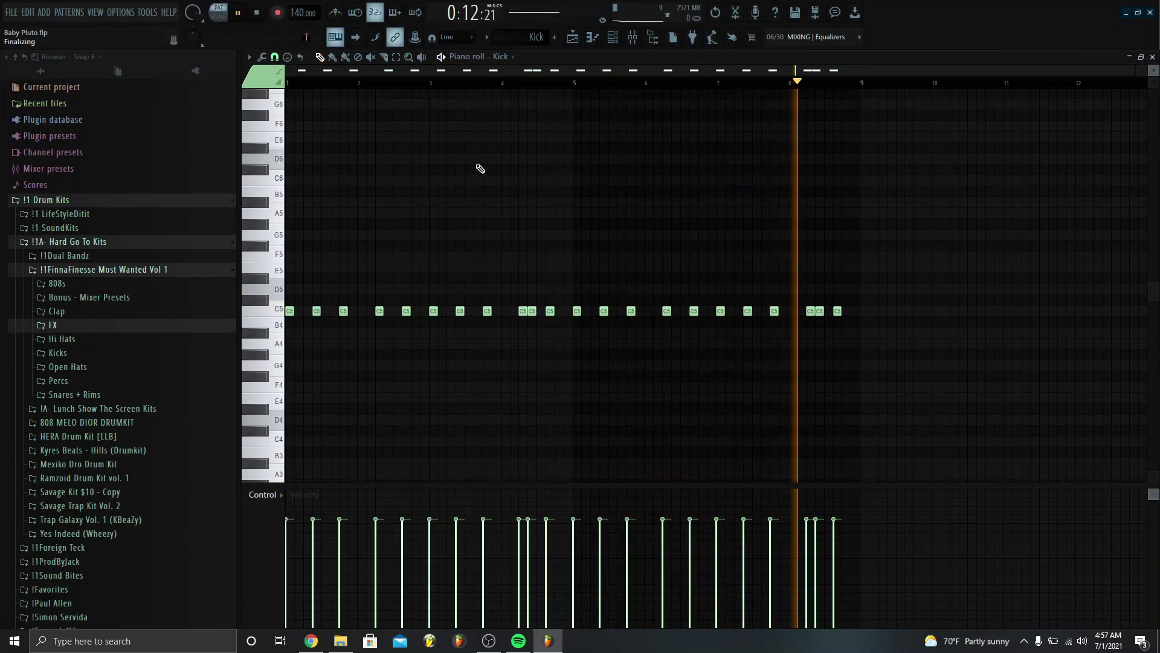
key("space")
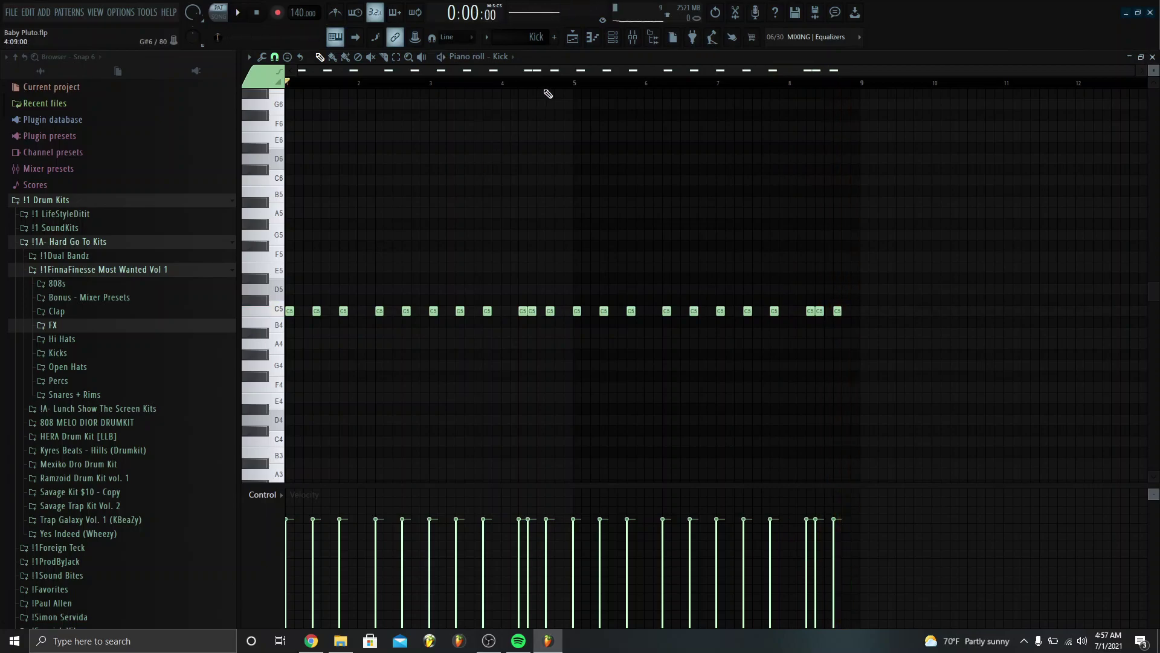
Open the Snare pattern from Track 8 of the playlist in the piano roll and audition it
left_click(589, 41)
double_click(535, 336)
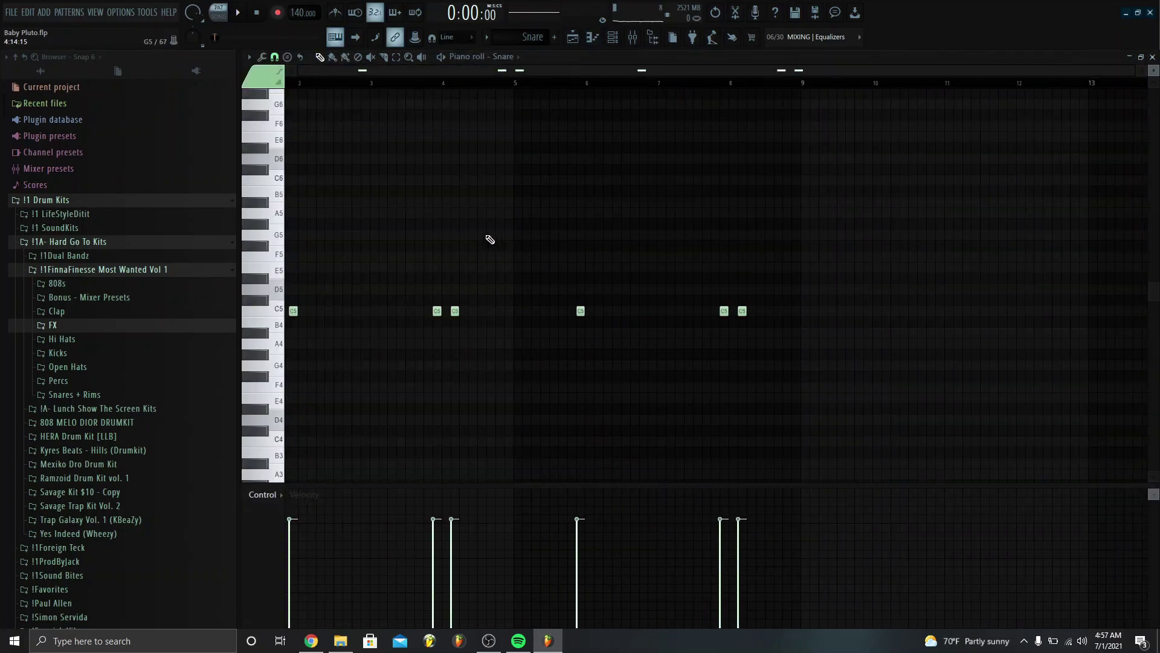
key("space")
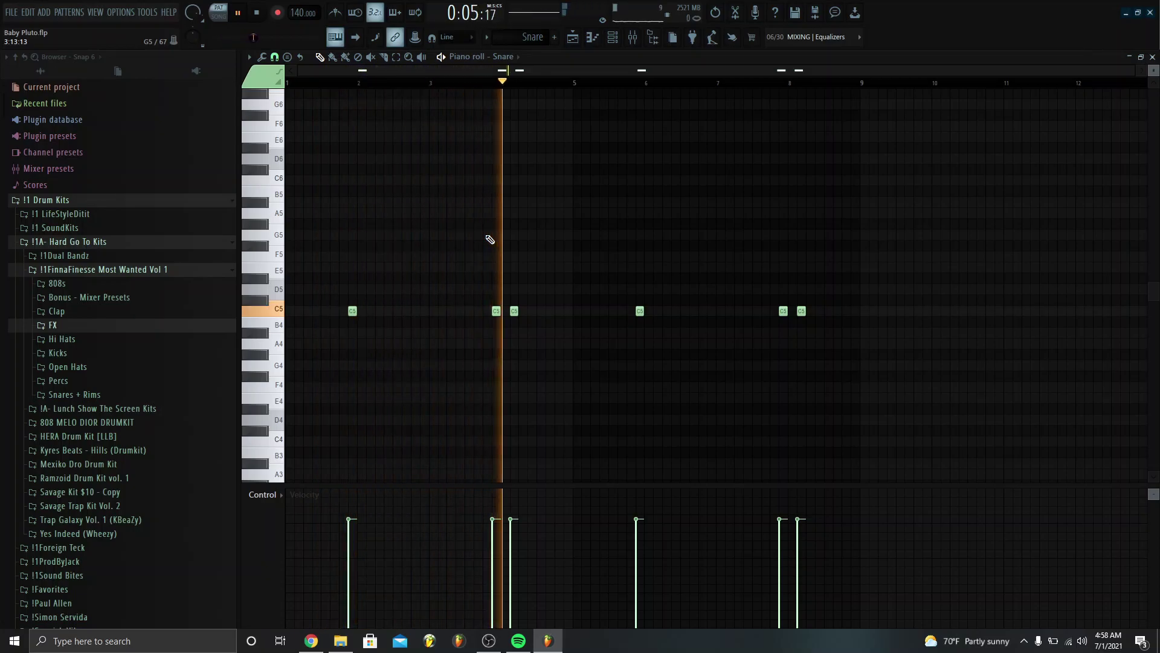
key("space")
Open the OH pattern from Track 10 in the piano roll, clear its time selection, and play its notes
left_click(593, 37)
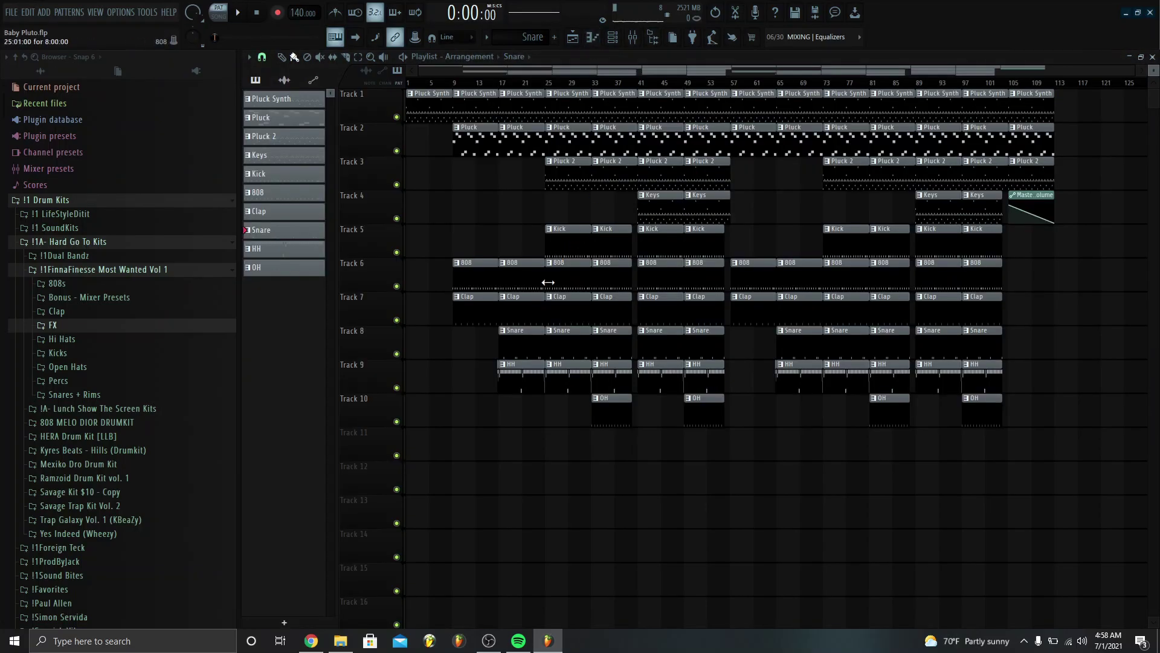
double_click(603, 407)
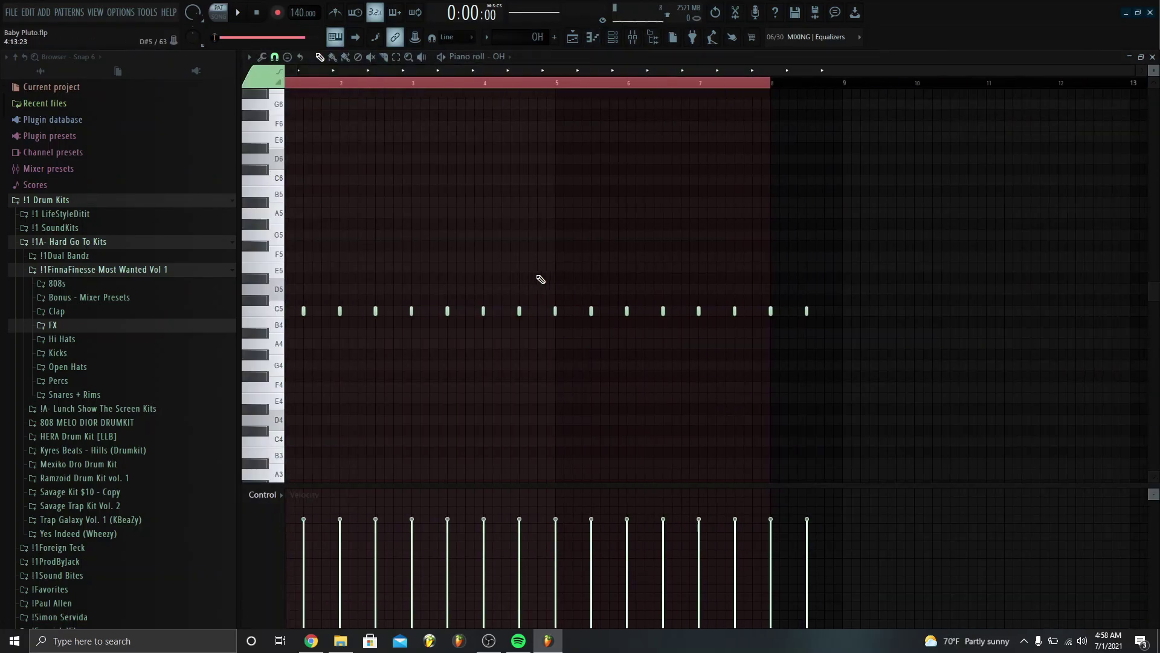
key("ctrl+d")
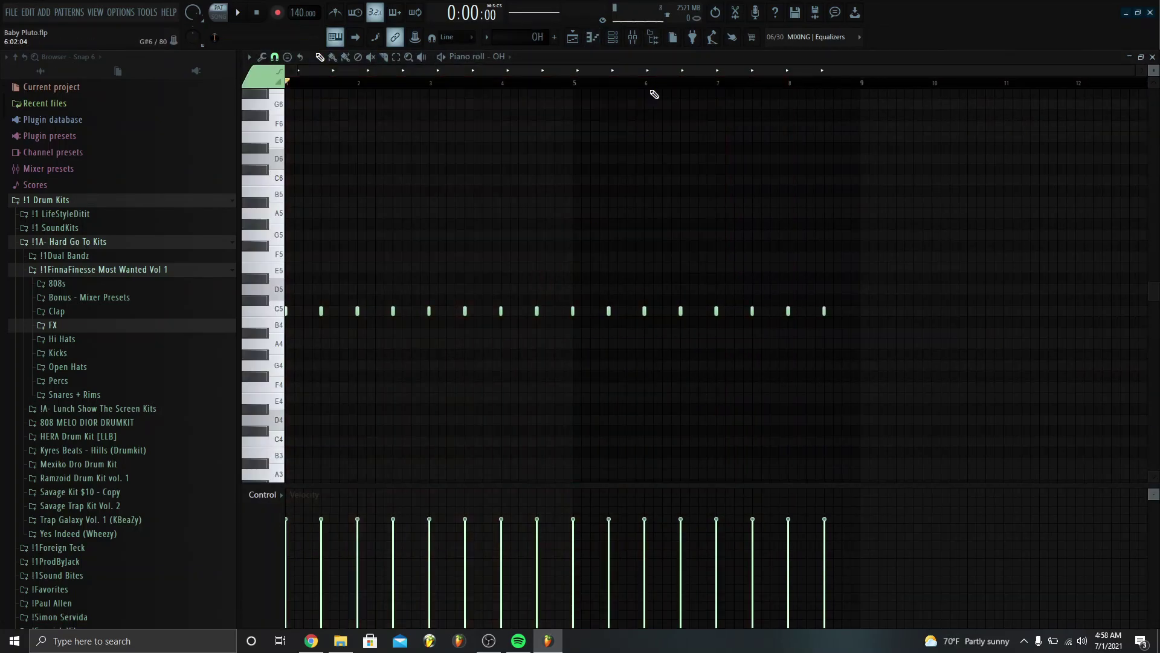
left_click(626, 42)
right_click(448, 518)
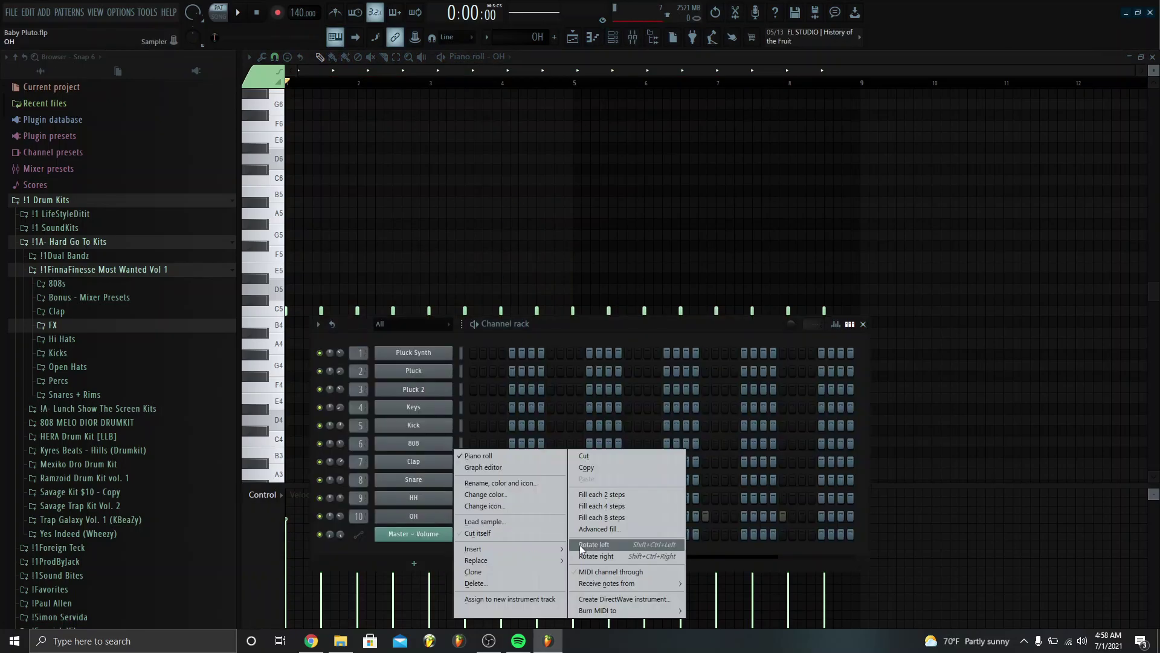
right_click(481, 198)
key("space")
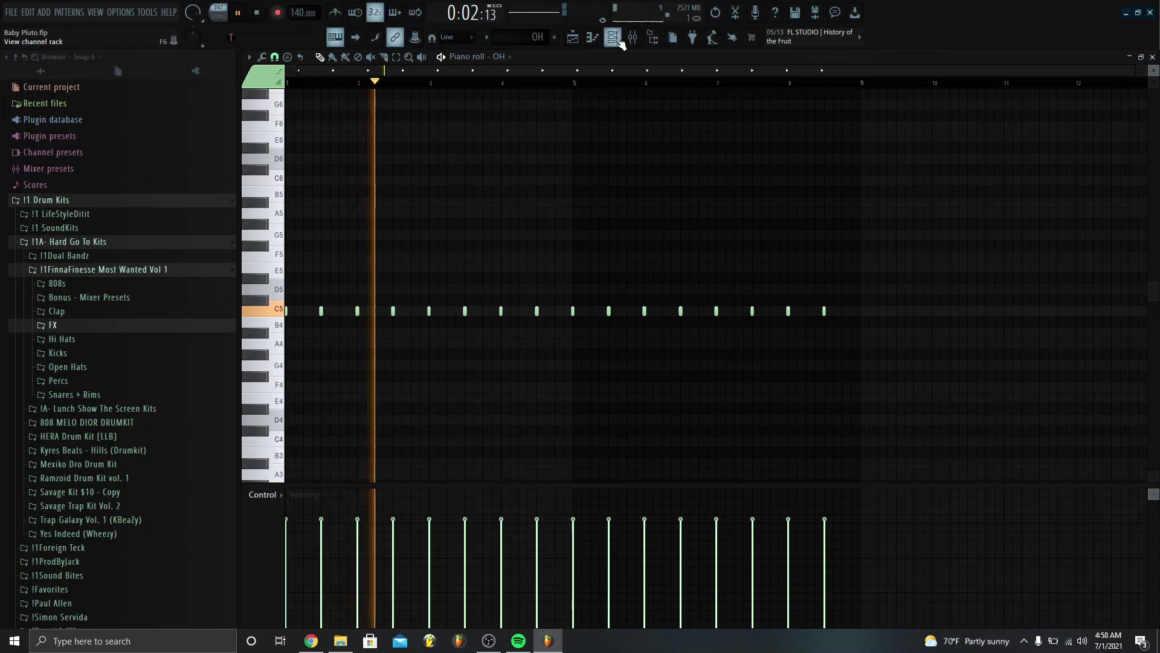
key("space")
Show the playlist without the channel rack, play the full arrangement in song mode, and stop playback
left_click(596, 44)
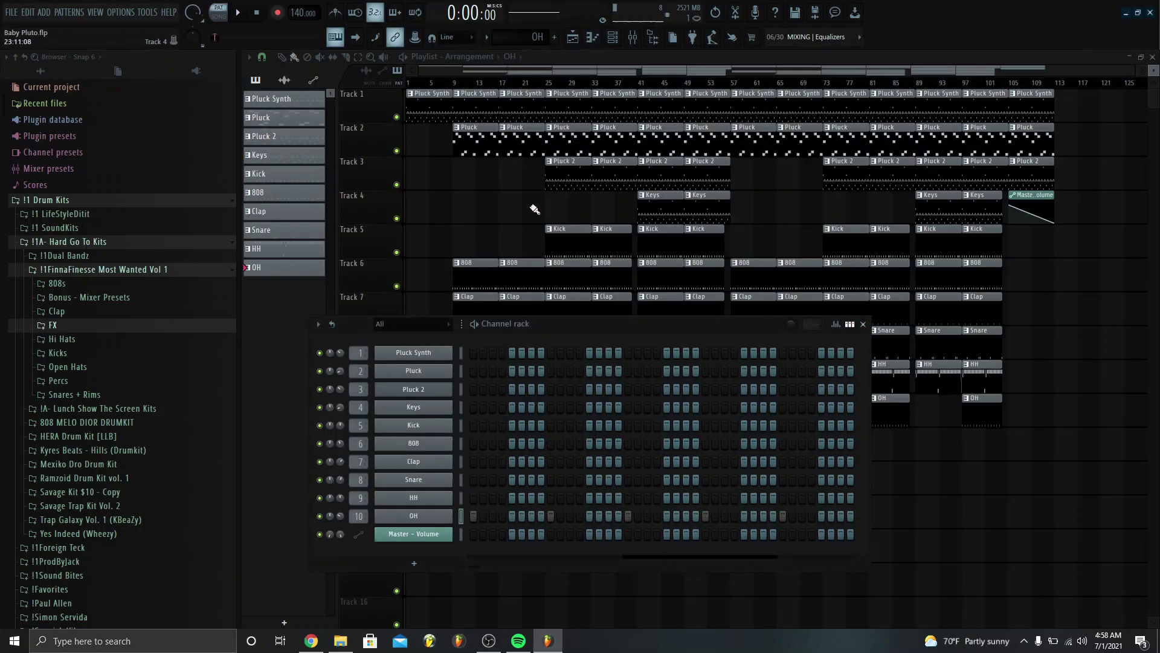
key("F6")
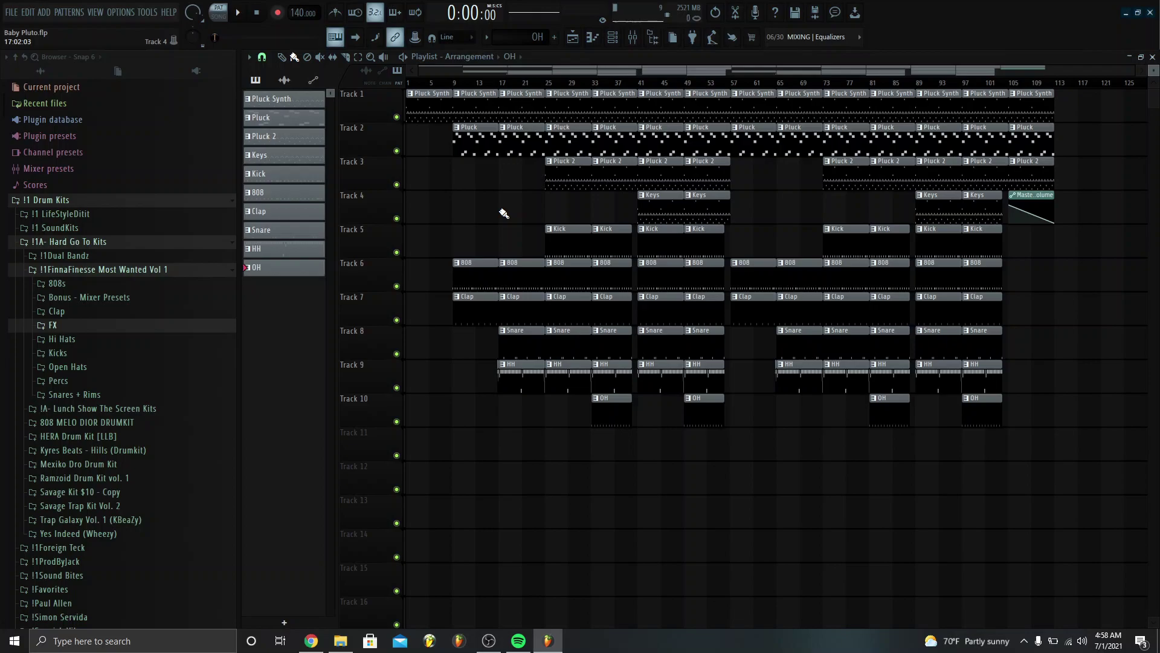
key("space")
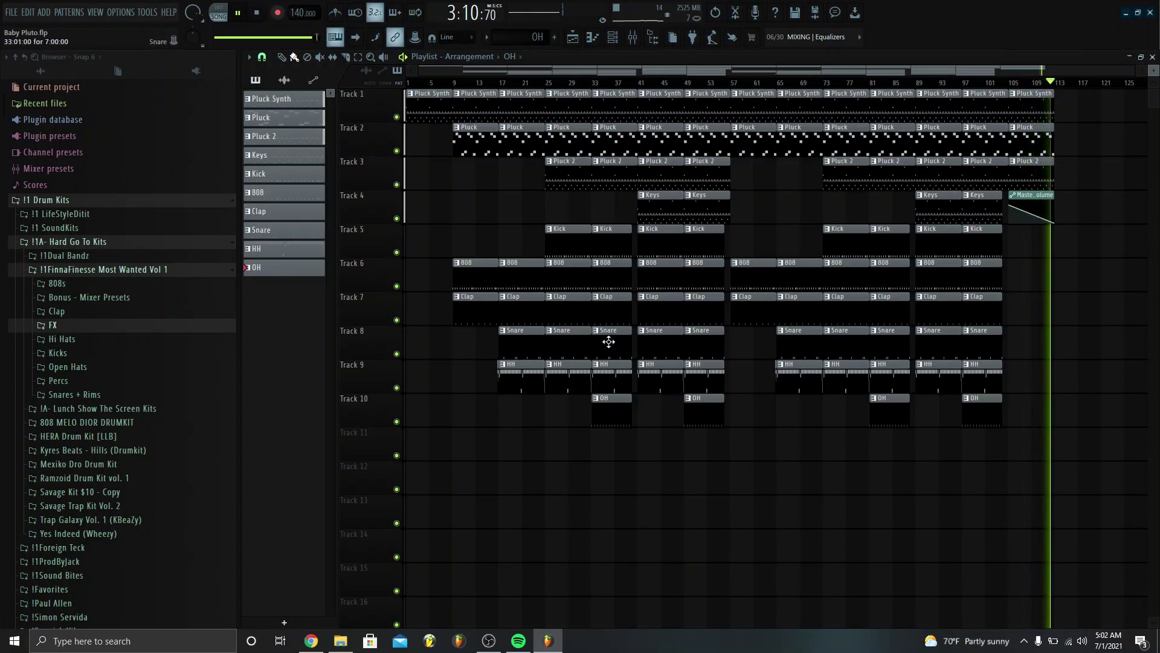
key("space")
Switch to the OBS window
left_click(488, 640)
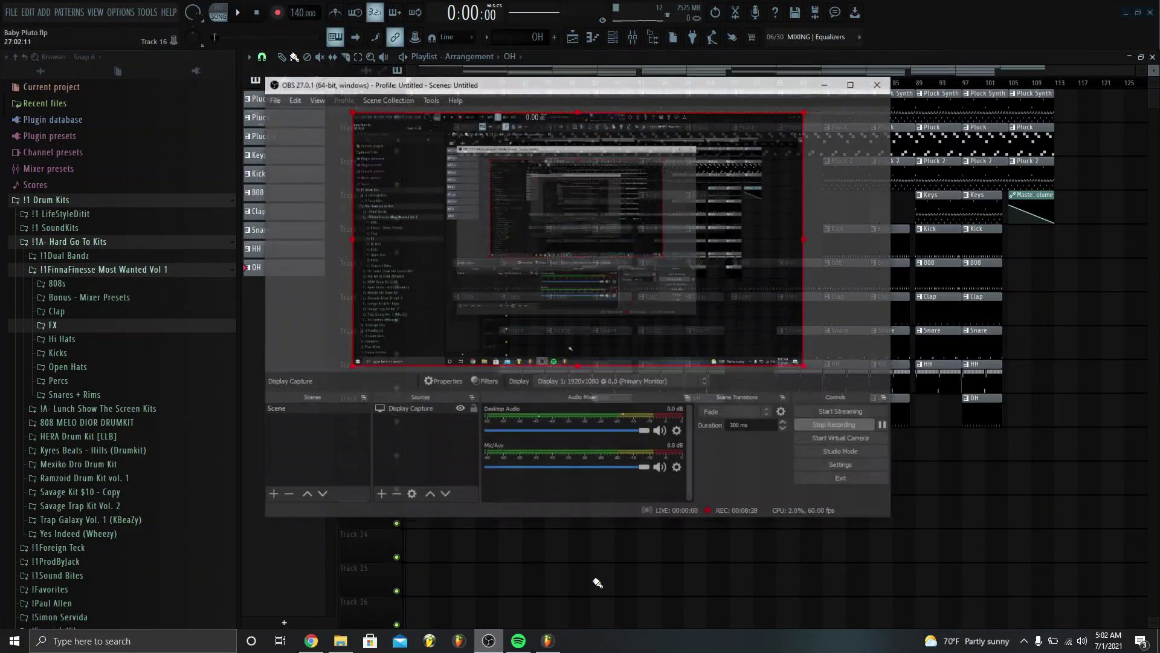